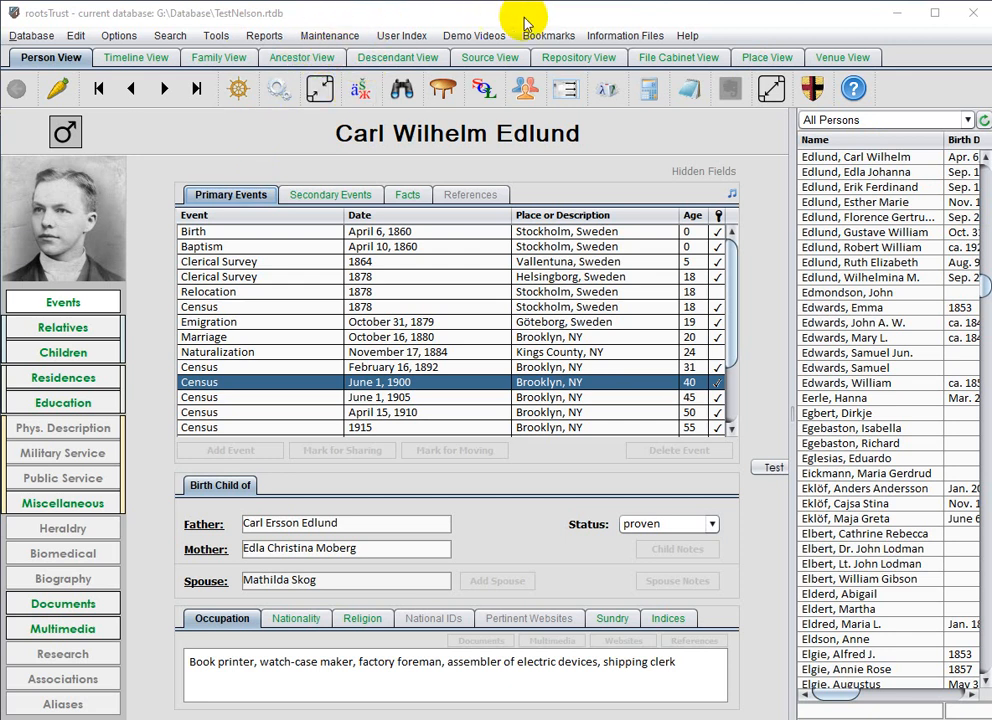
Start a new record in the Source View and open its source template selection
click(490, 60)
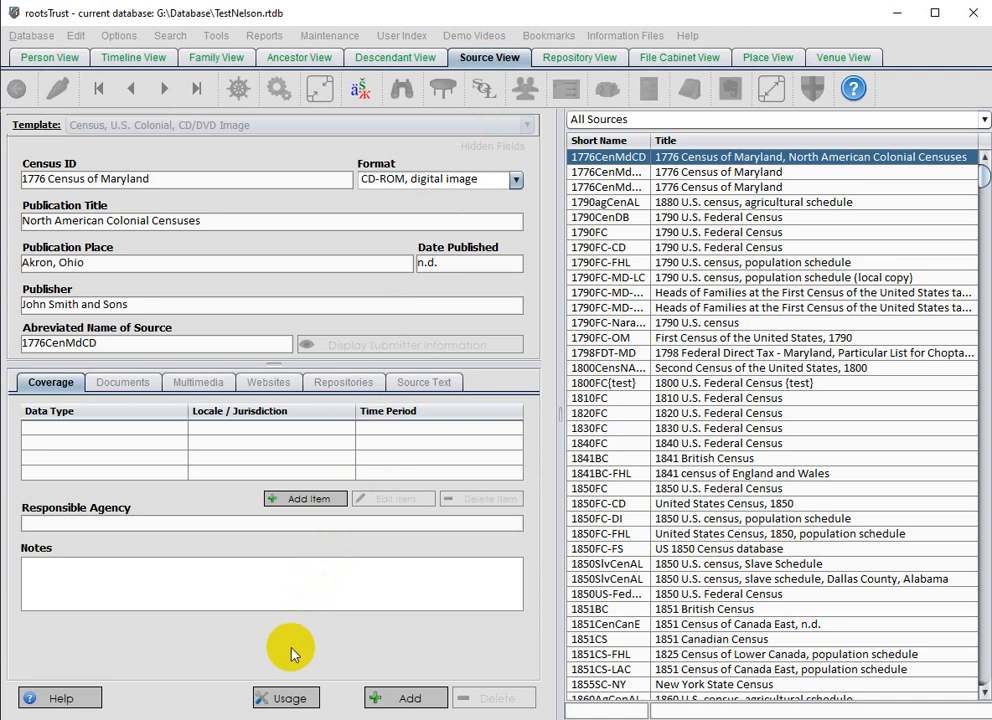
click(418, 700)
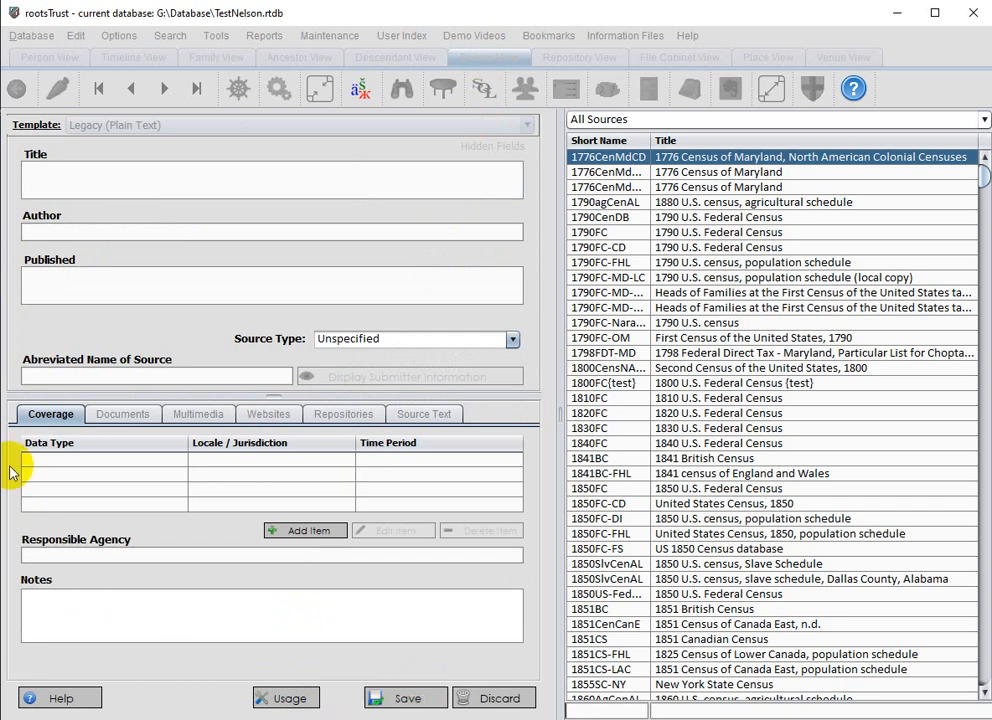
click(37, 126)
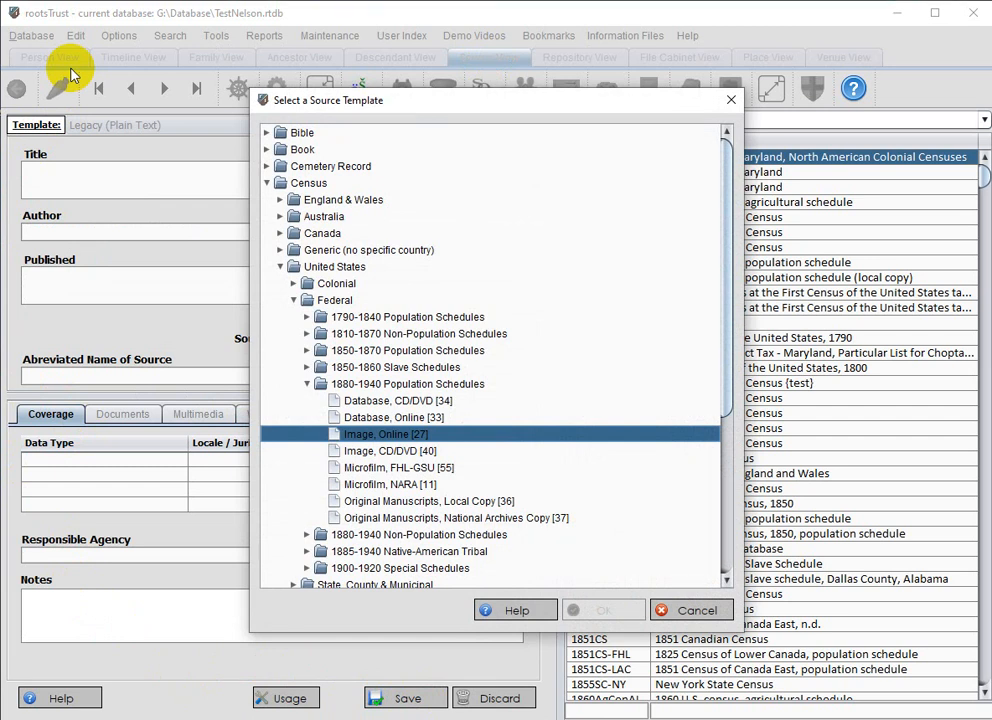
Collapse the template tree from the 1880-1940 Population Schedules up to the top-level categories
click(307, 385)
click(294, 300)
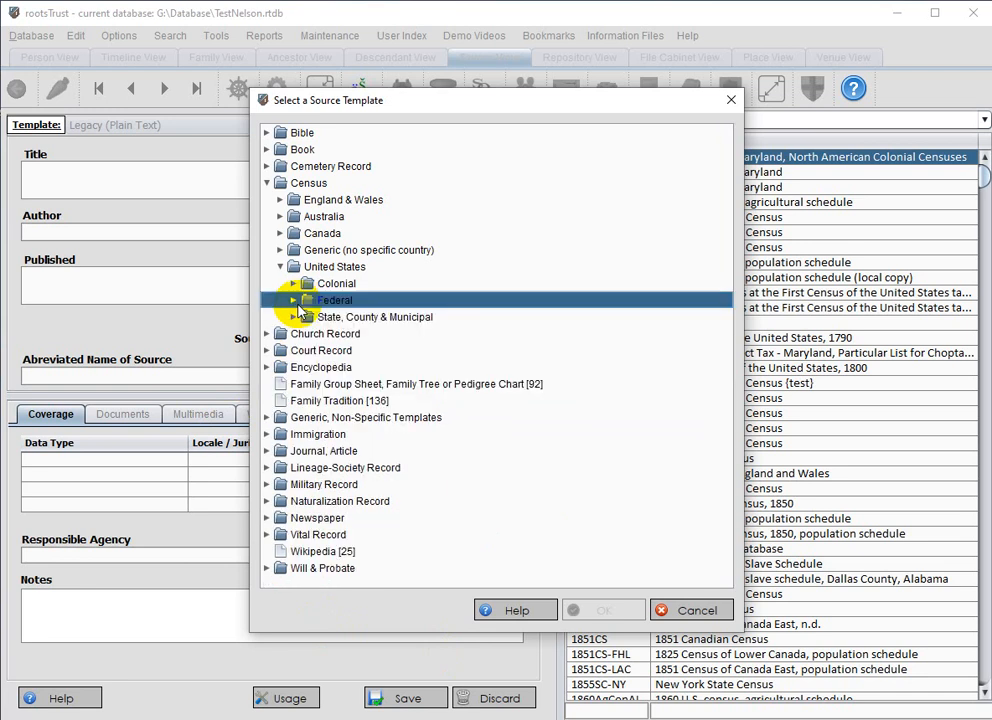
click(281, 266)
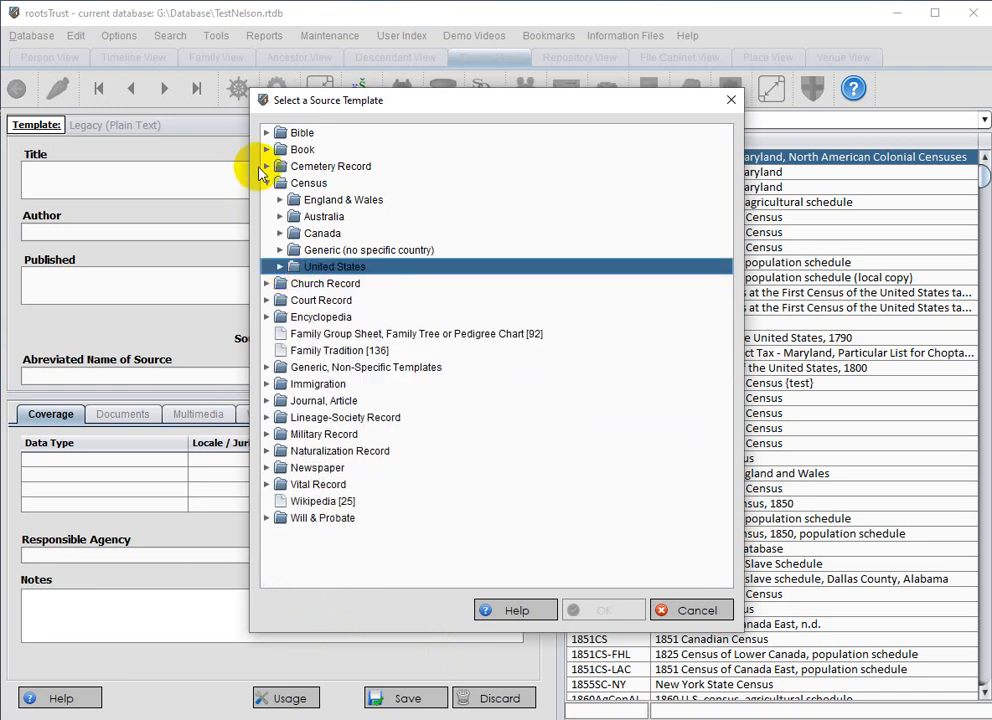
click(266, 184)
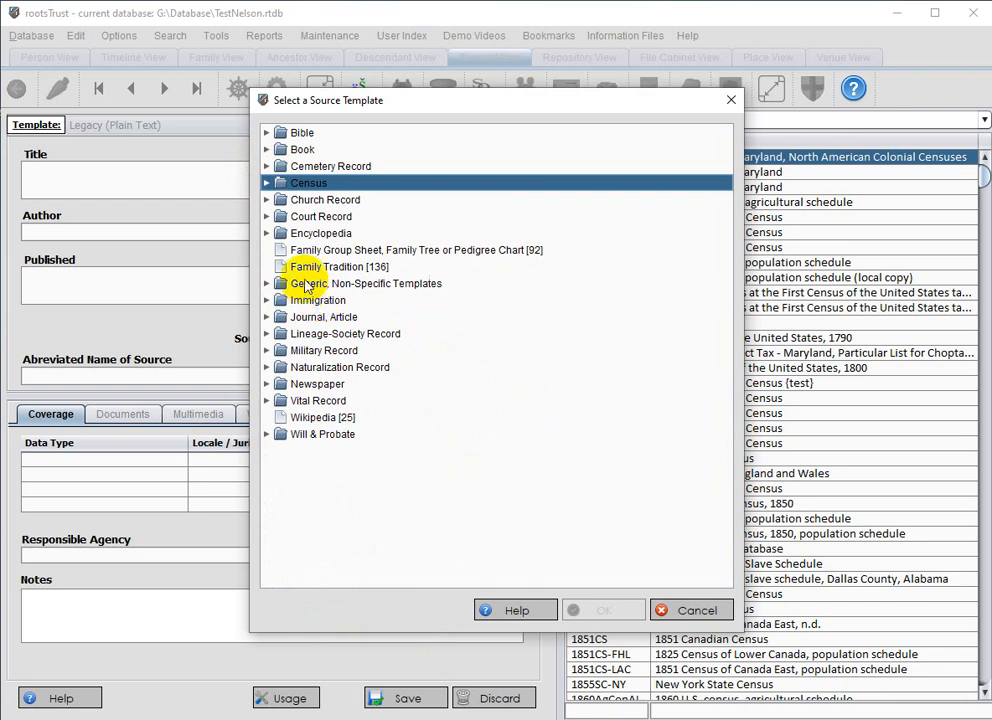
Assign the Image, Online [27] template from the Census, United States, Federal, 1880-1940 Population Schedules category
click(266, 184)
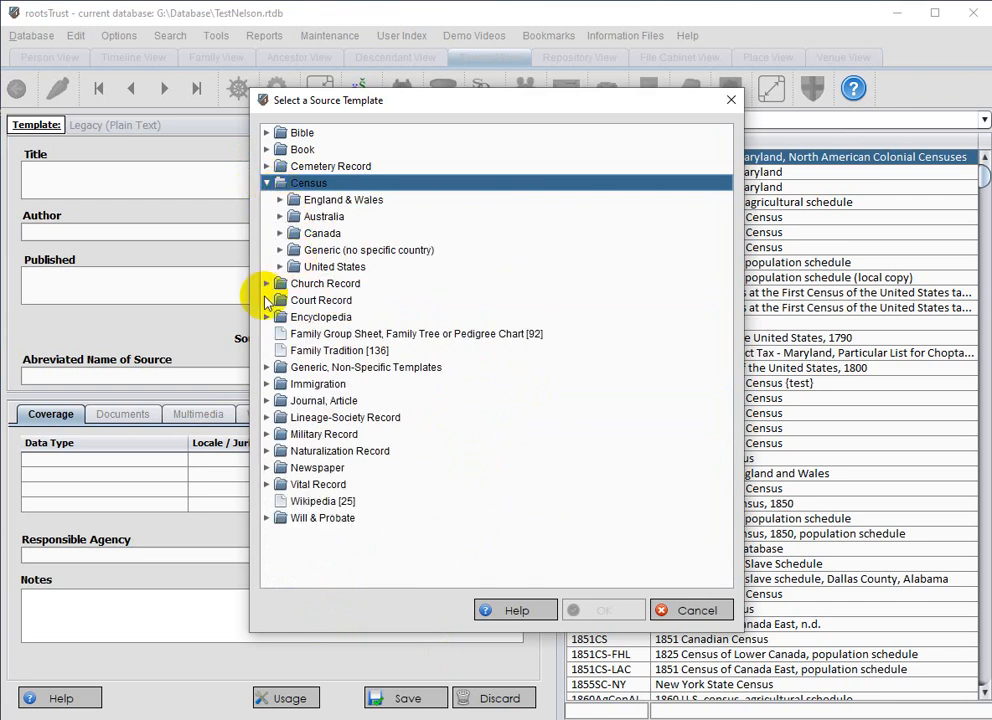
click(281, 267)
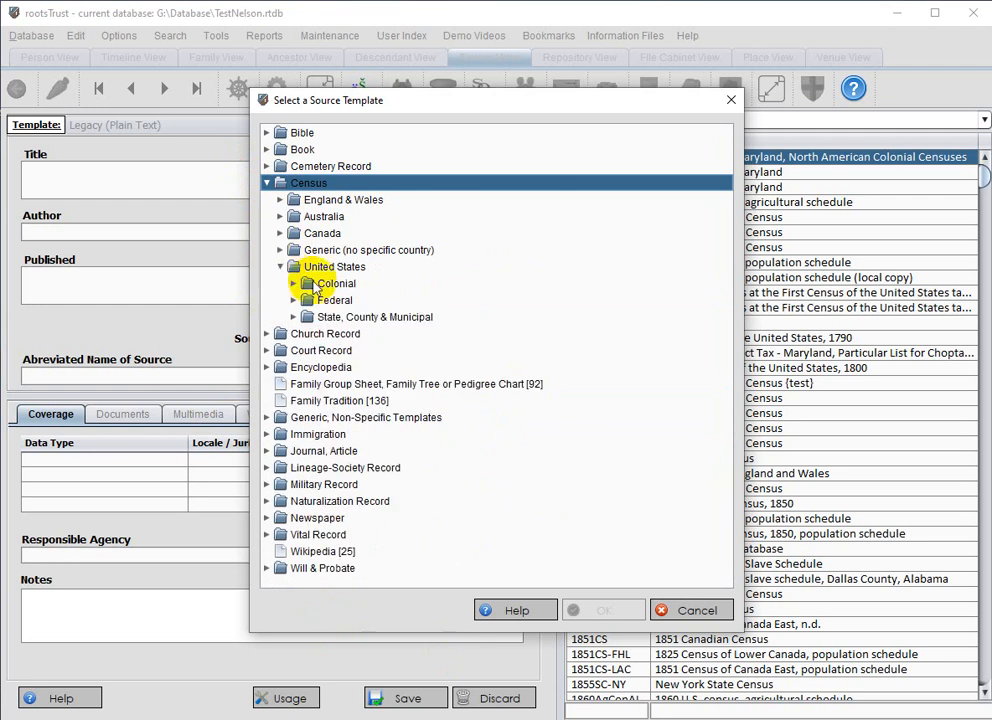
click(295, 301)
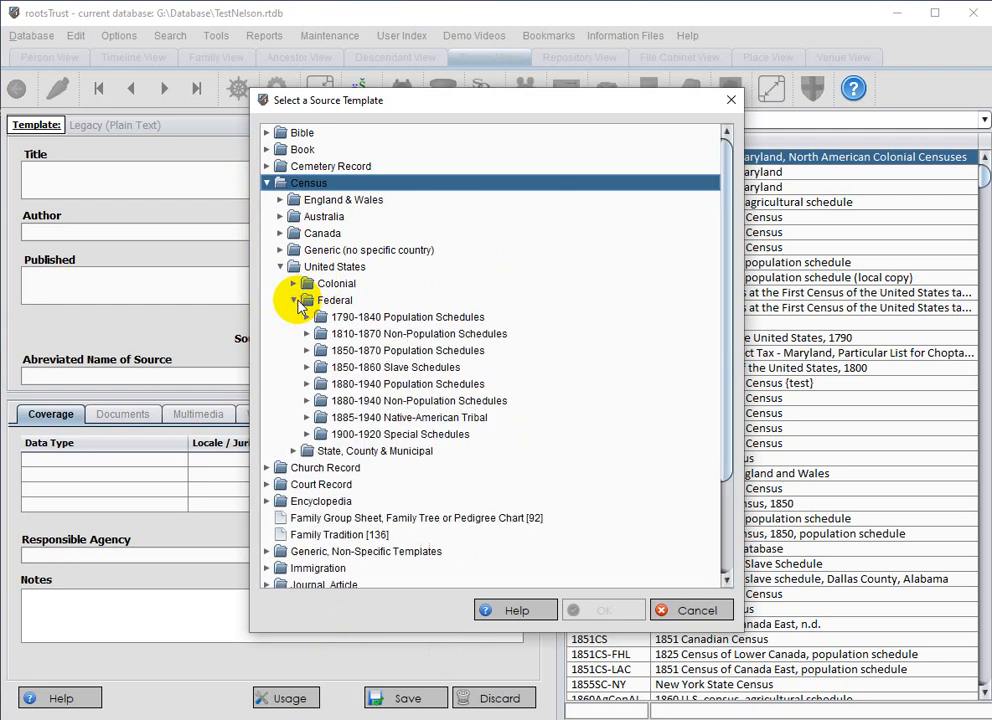
click(307, 385)
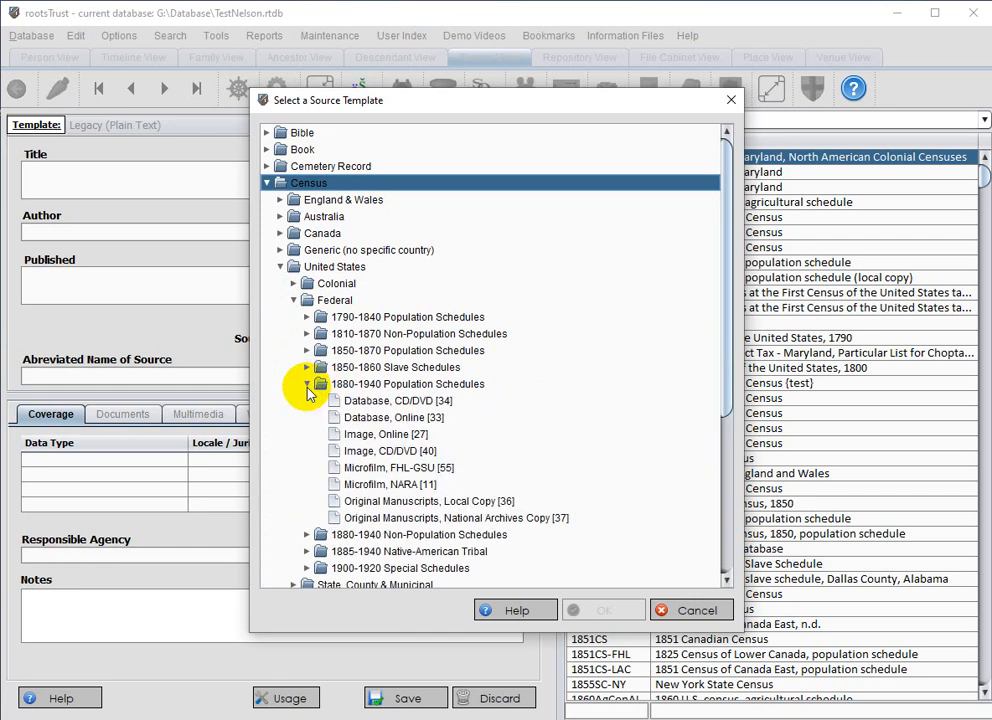
click(388, 435)
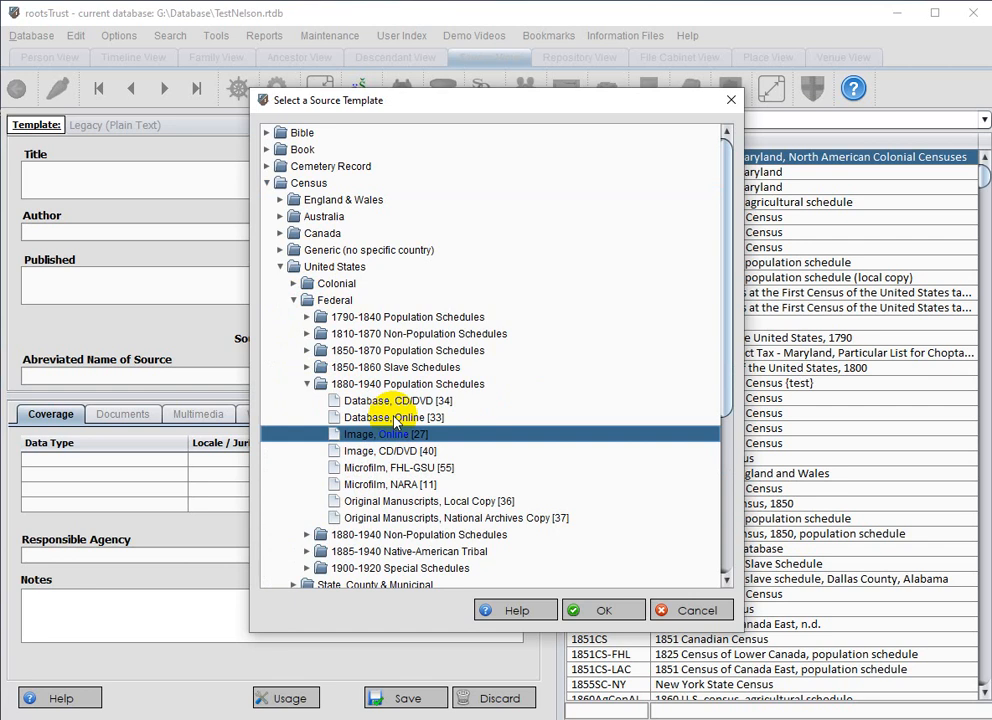
click(603, 611)
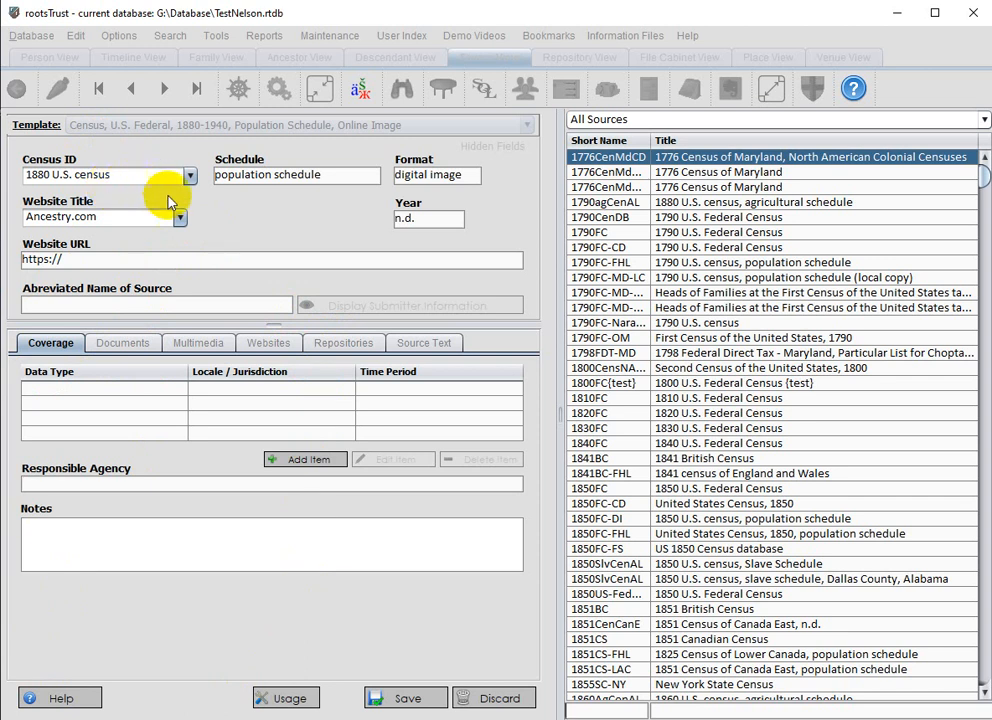
Keep 1880 U.S. census as the census ID and choose FamilySearch.org as the website title
click(189, 176)
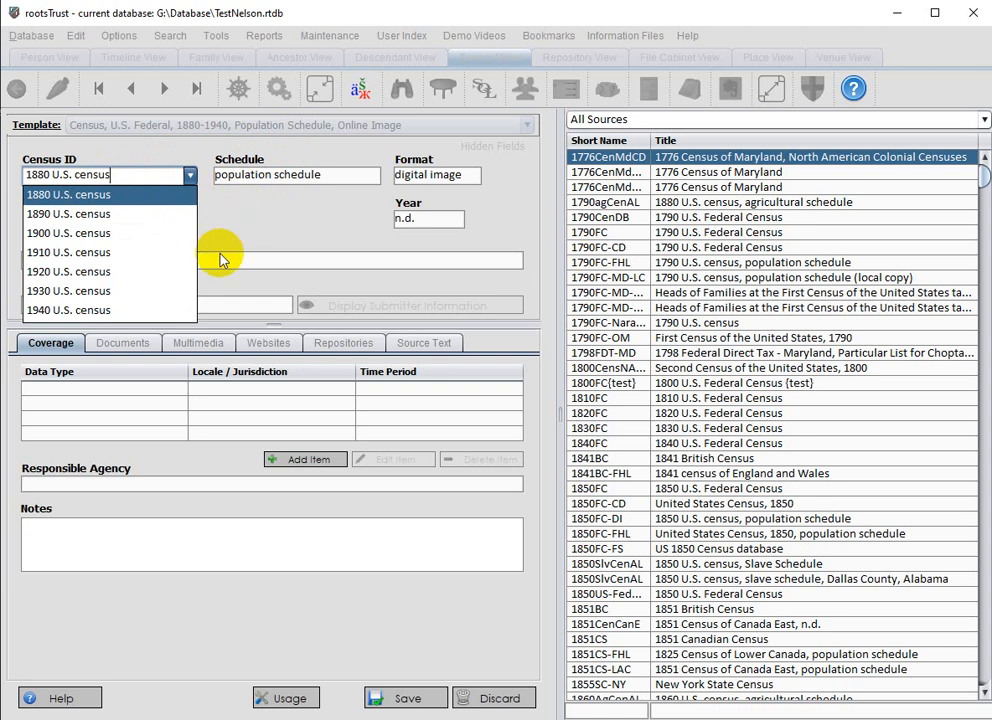
click(240, 214)
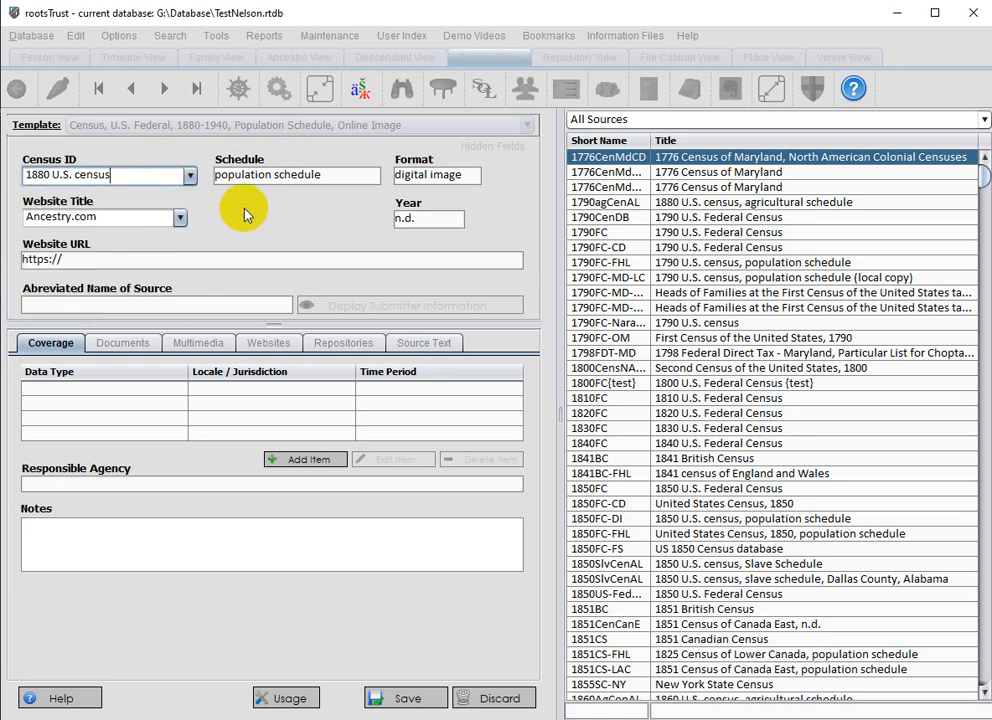
click(180, 220)
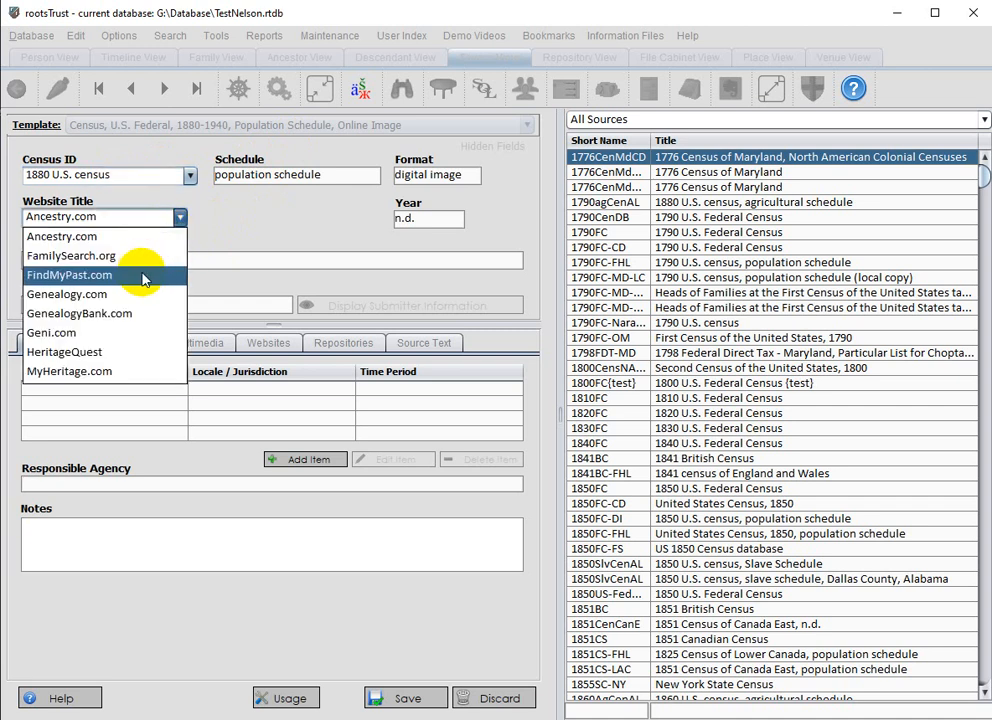
click(100, 258)
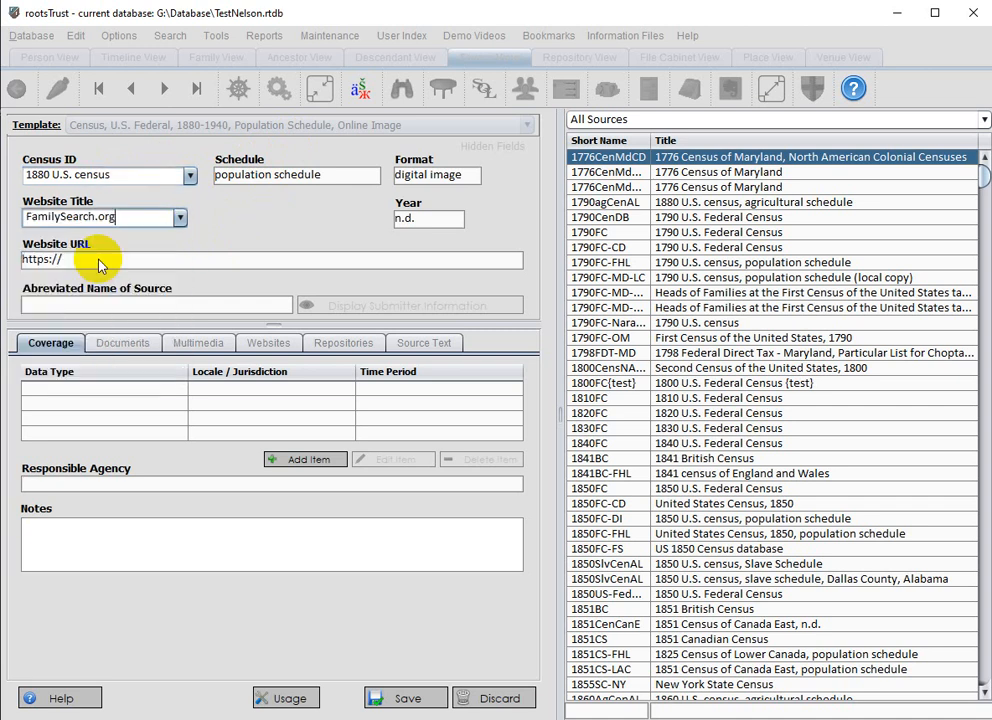
click(180, 220)
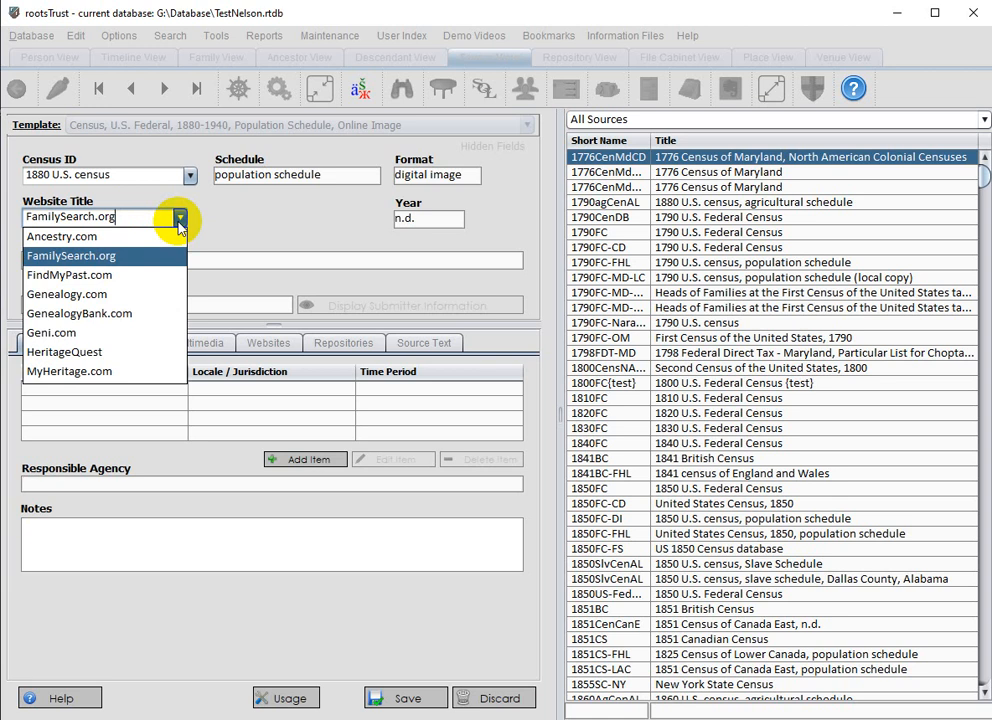
click(225, 218)
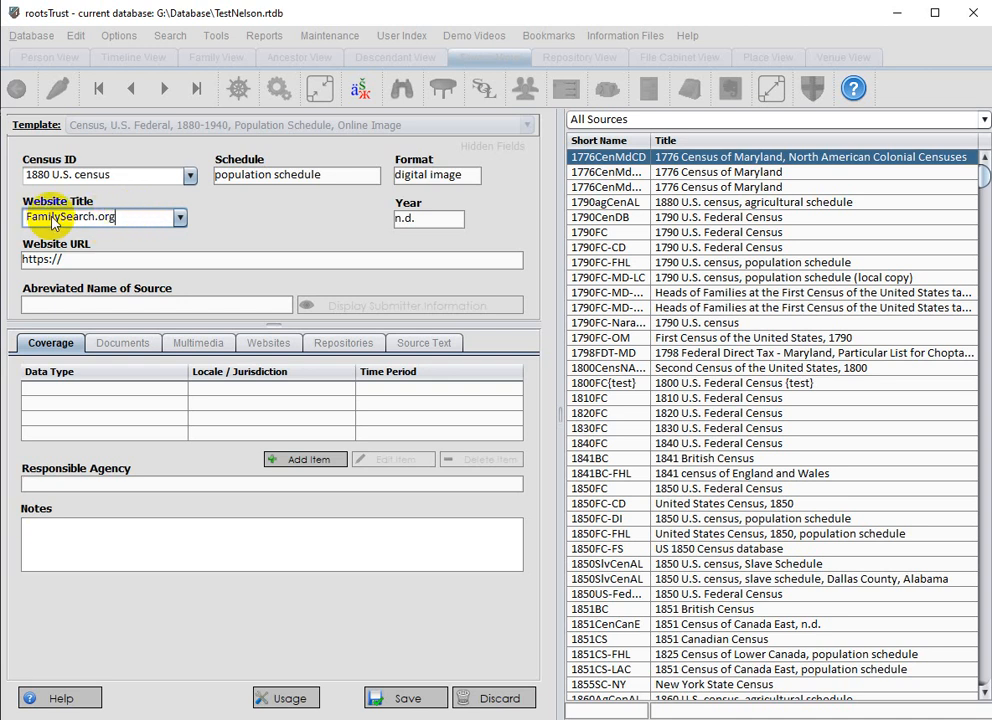
click(107, 264)
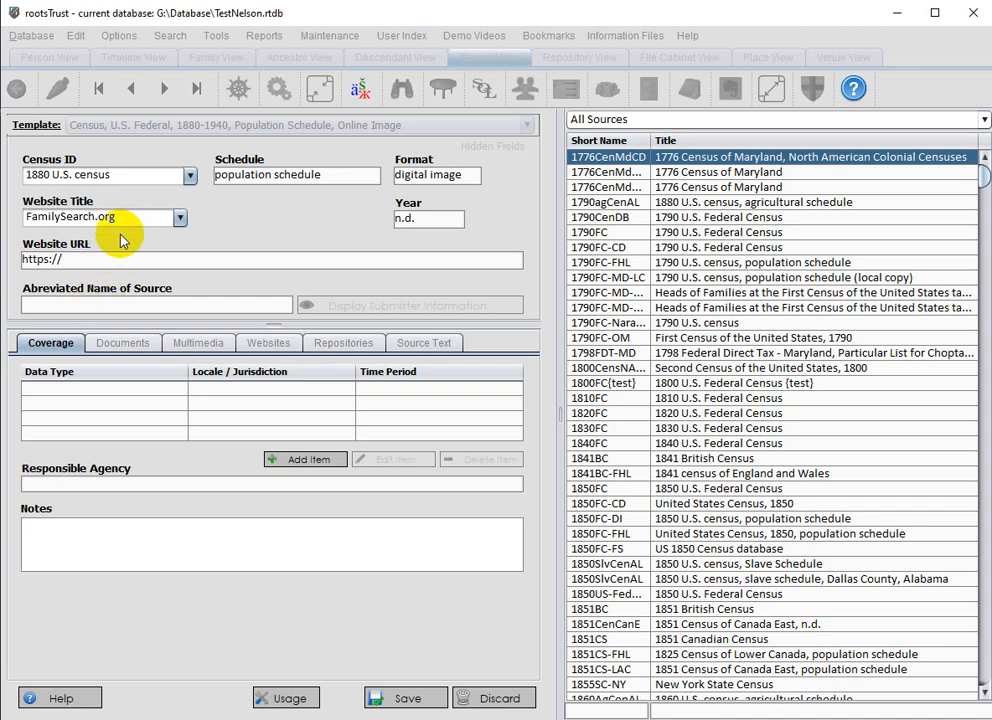
text(www.familysearch.org)
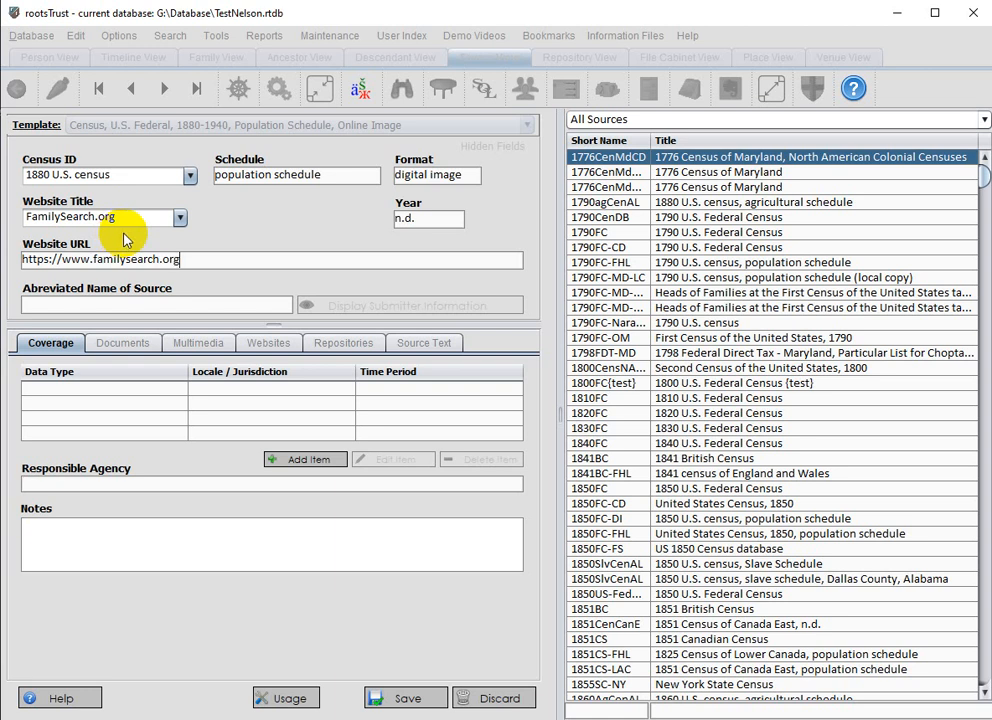
click(111, 306)
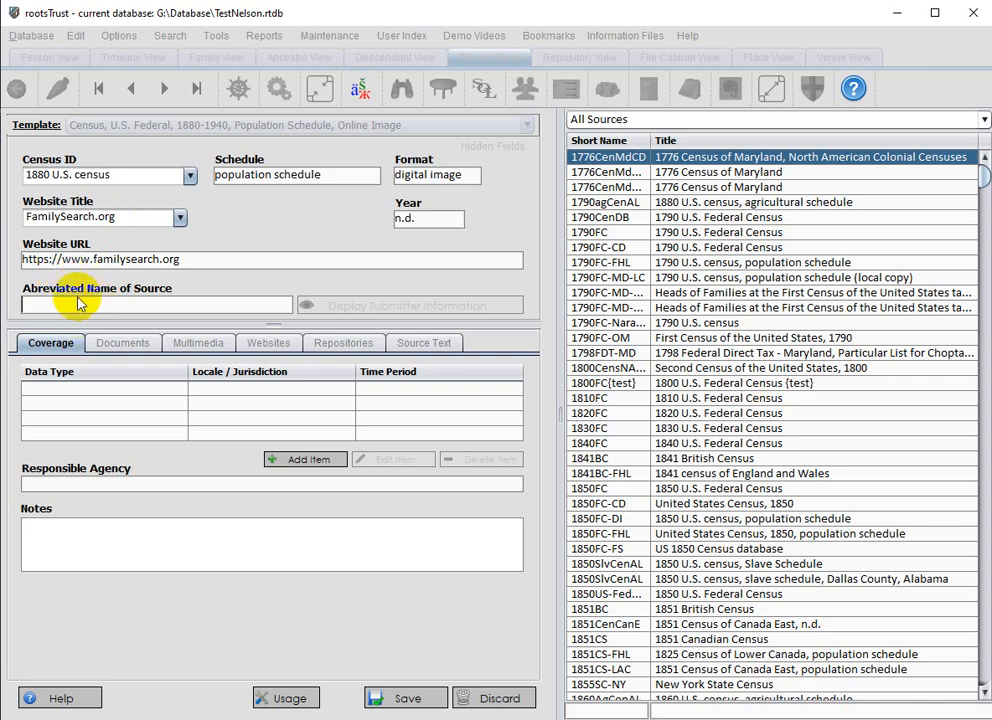
click(79, 312)
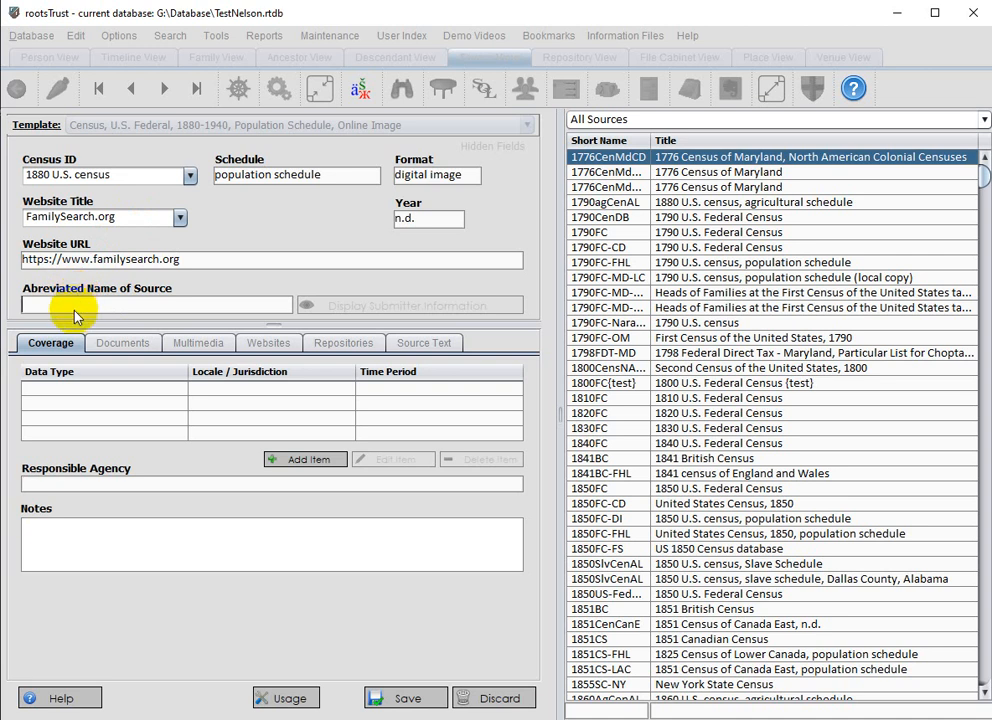
text(1880FC-OI-FS)
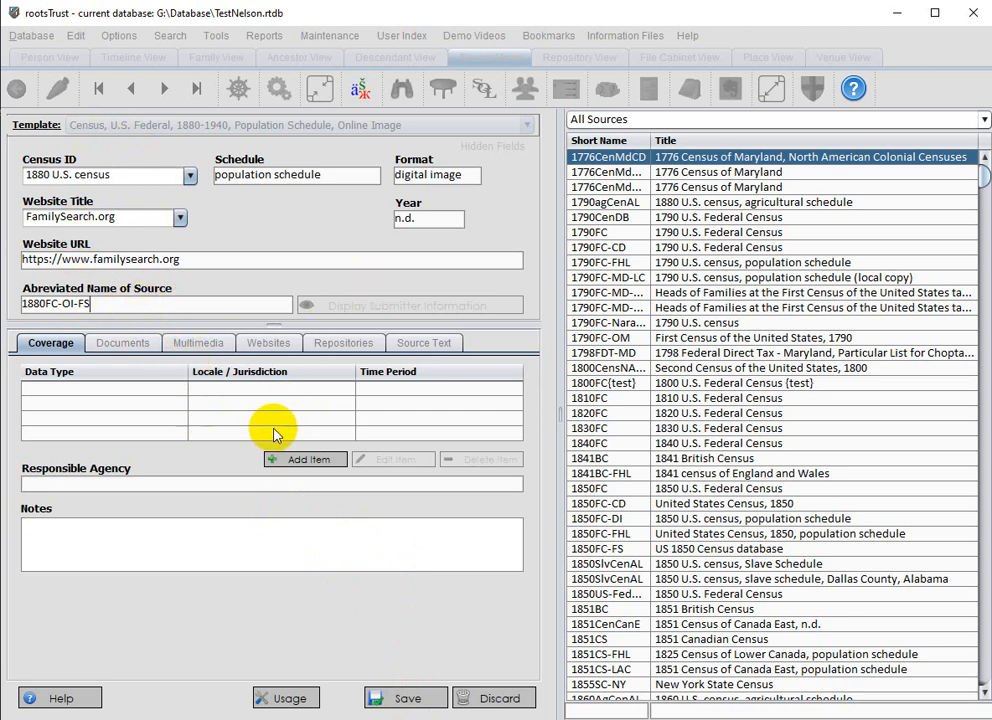
click(407, 698)
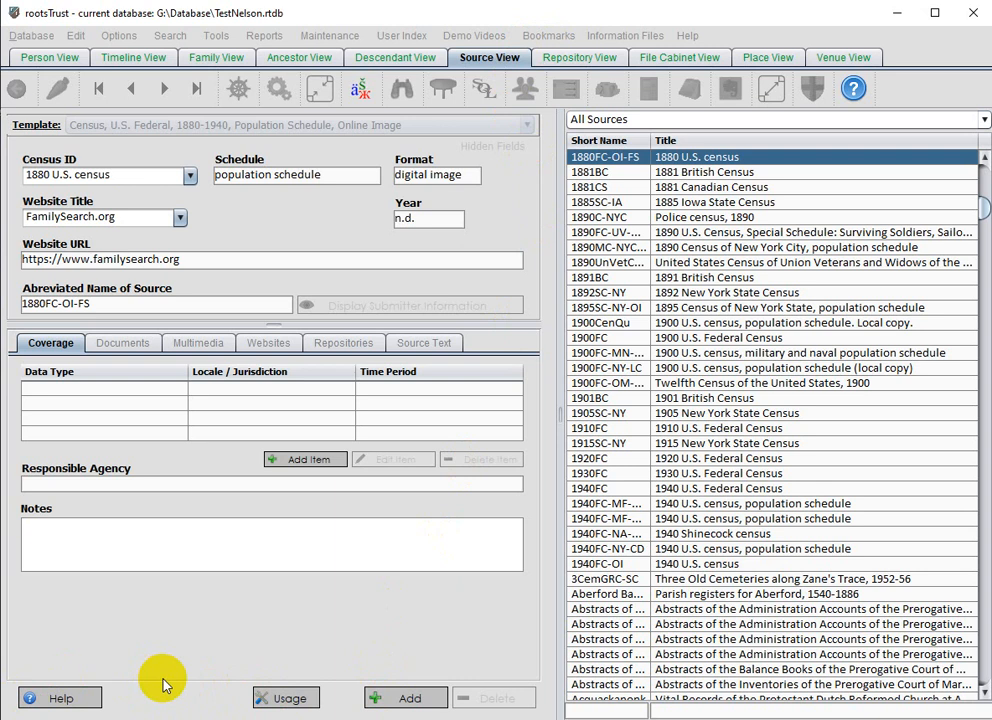
Start another new source with the federal 1880-1940 Population Schedules Image, Online [27] template
click(400, 698)
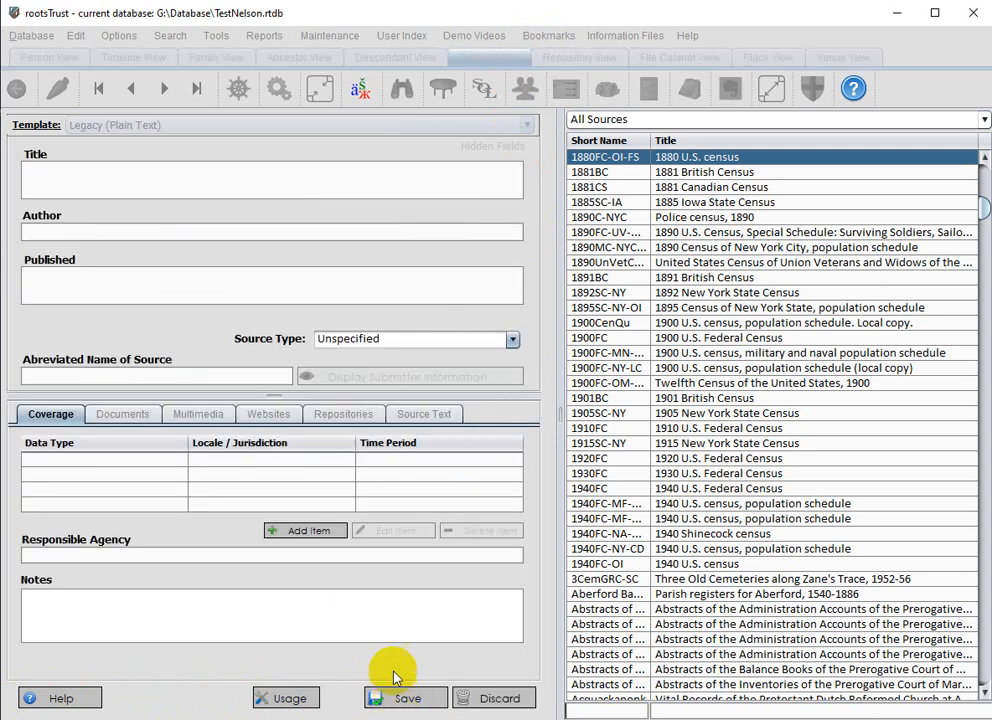
click(36, 126)
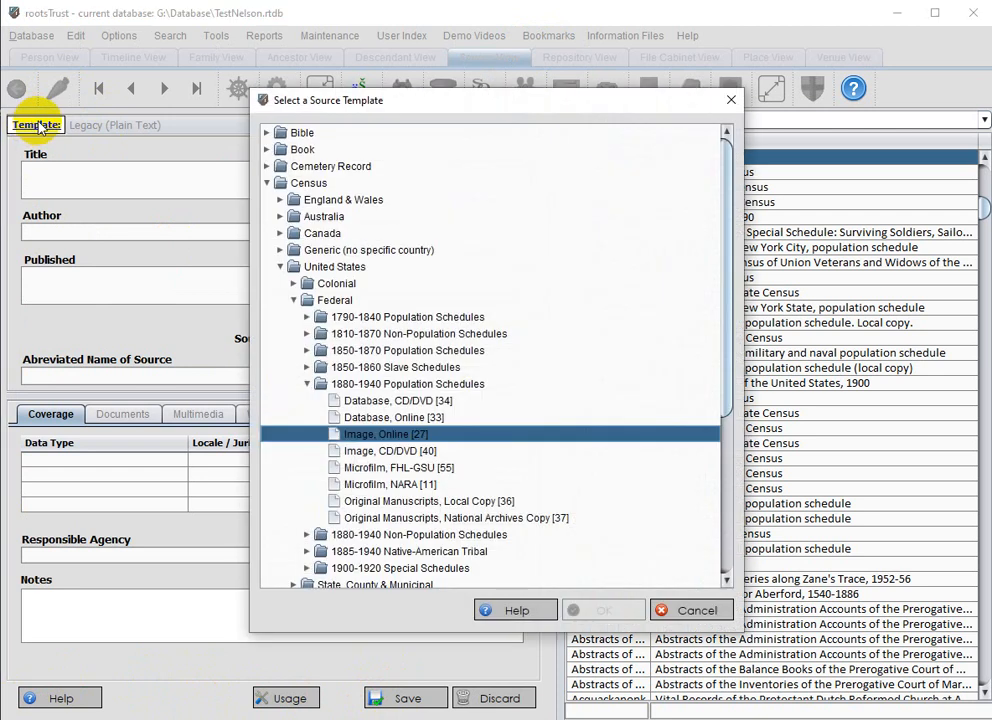
double_click(410, 436)
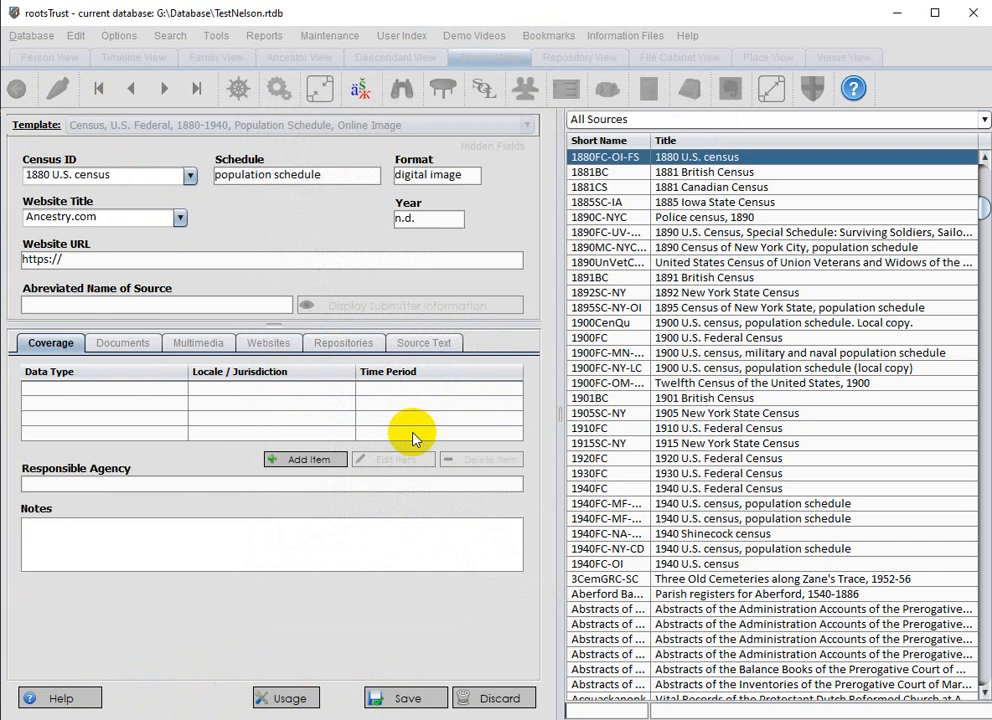
Set the new source's census ID to 1900 U.S. census and its website title to FamilySearch.org
click(189, 176)
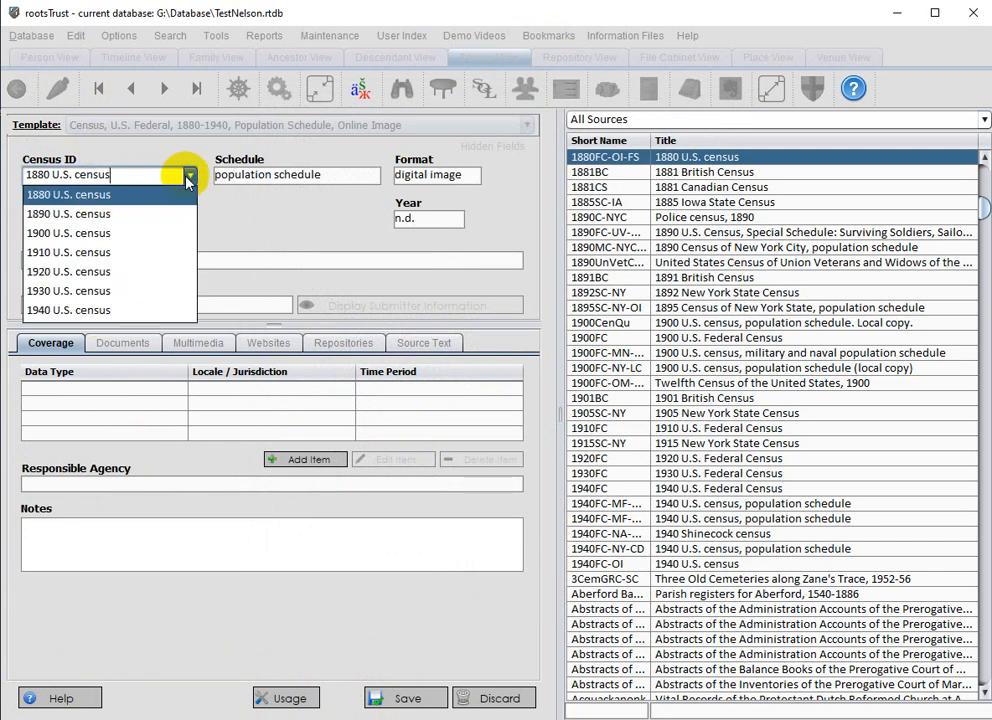
click(113, 236)
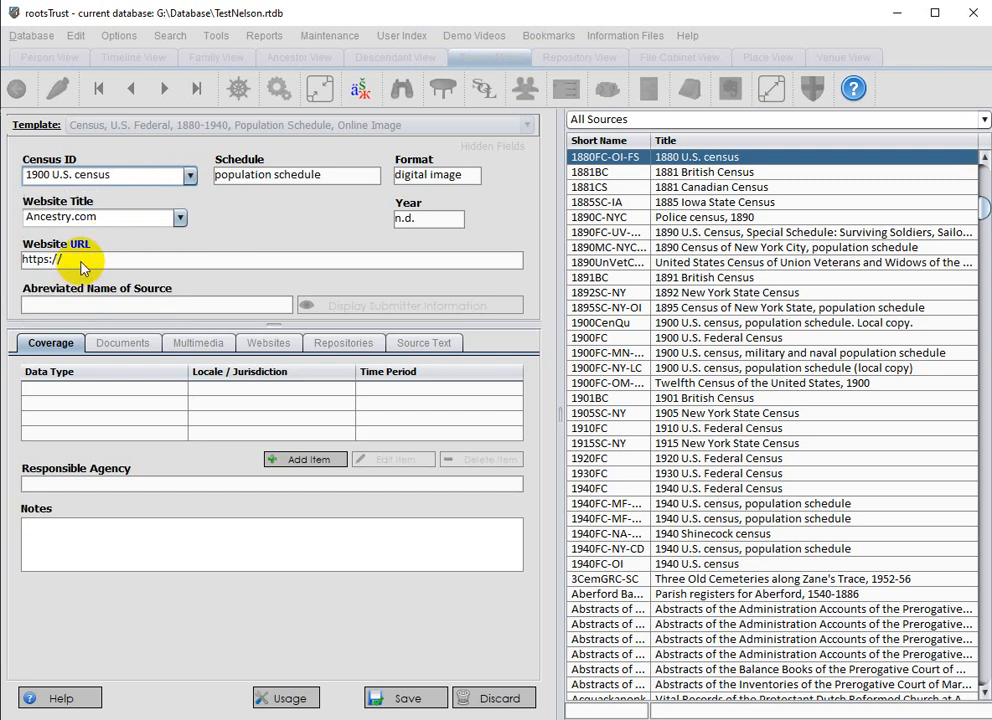
click(180, 218)
click(137, 256)
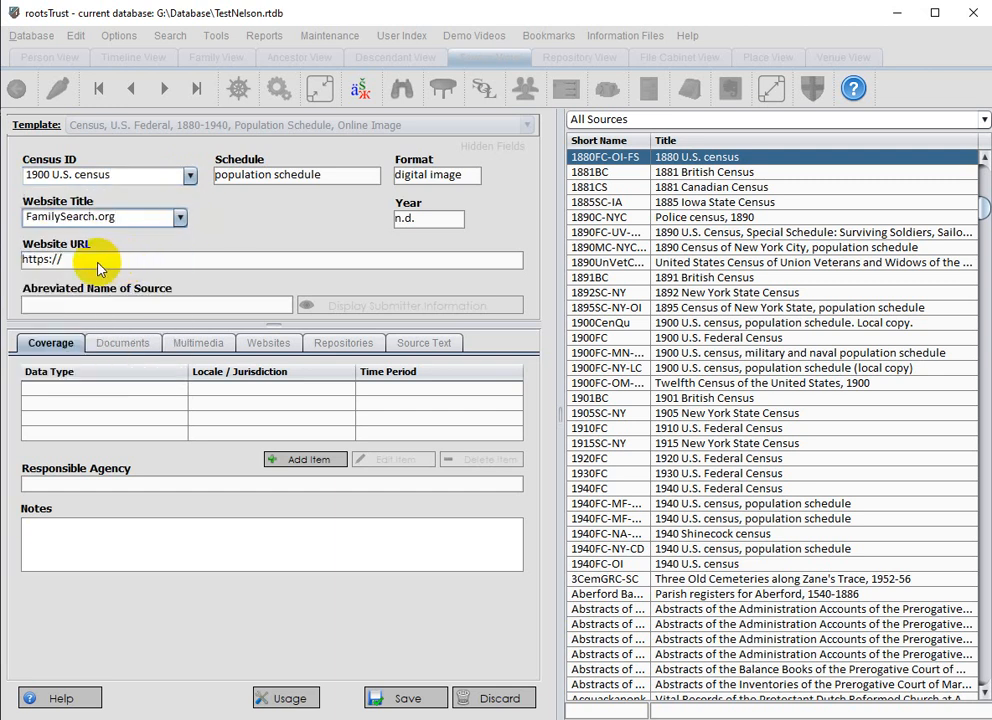
text(www)
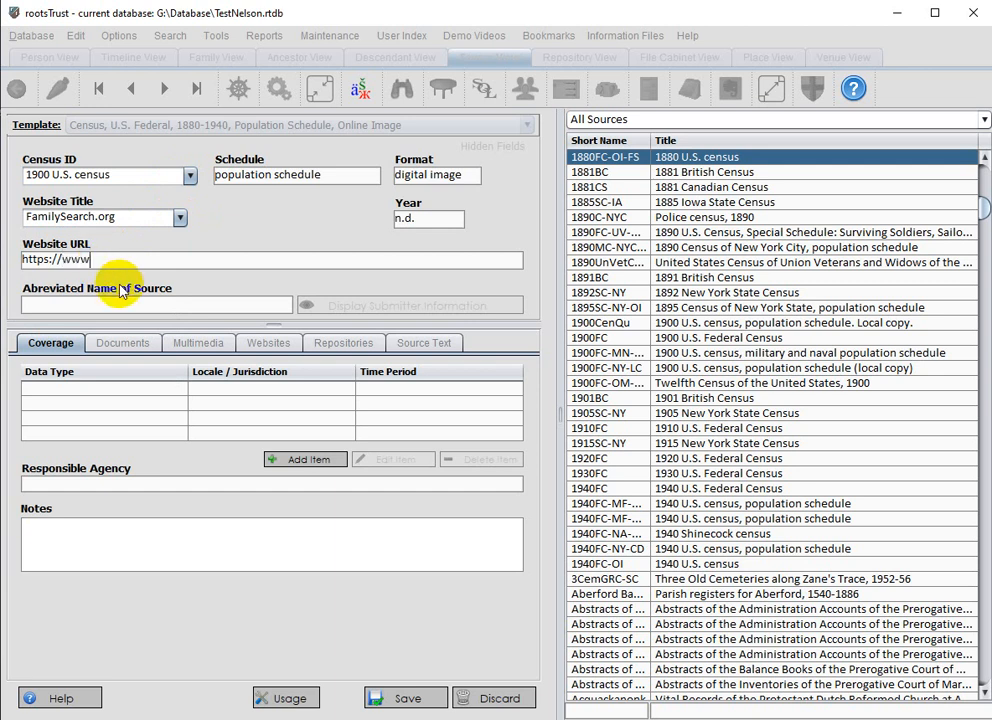
text(.familysearch.org)
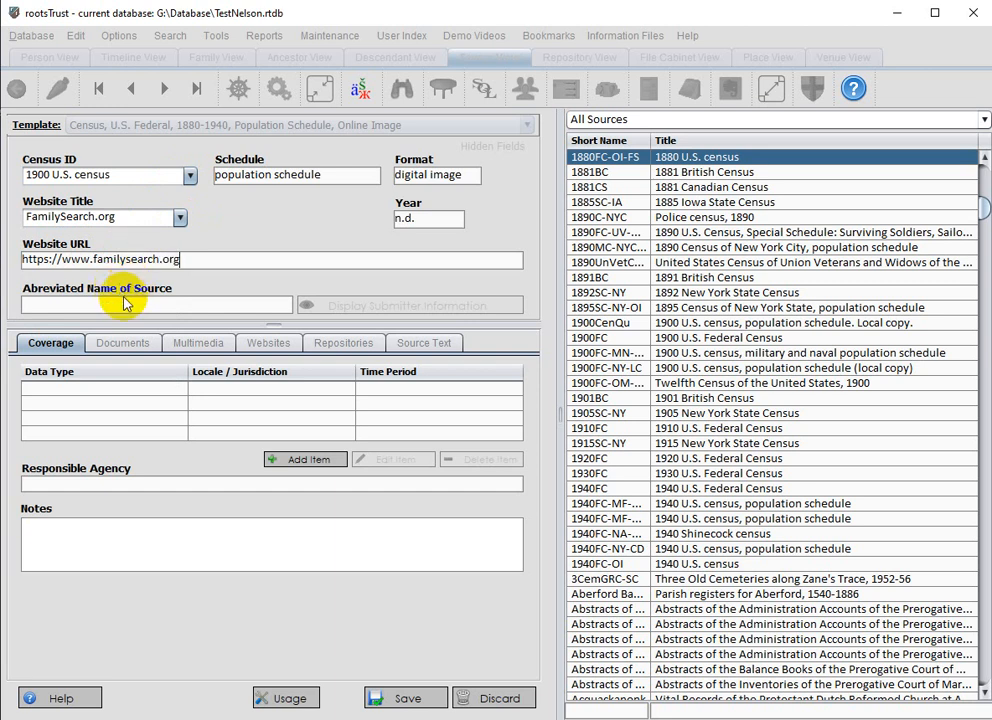
click(135, 306)
text(1900)
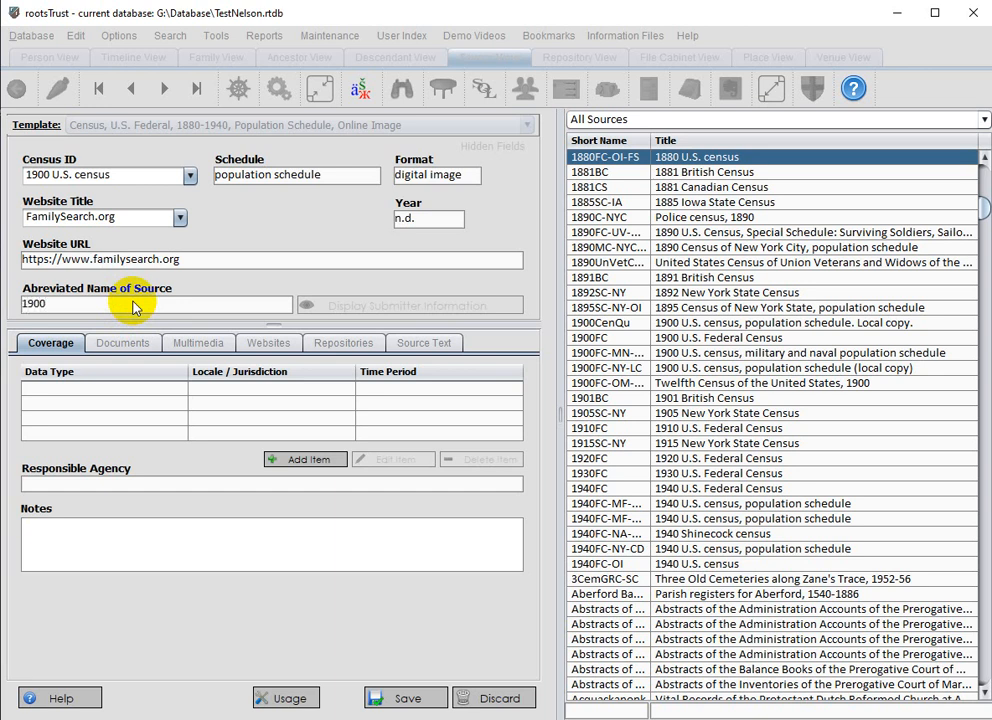
text(FC-OI-FS)
click(408, 698)
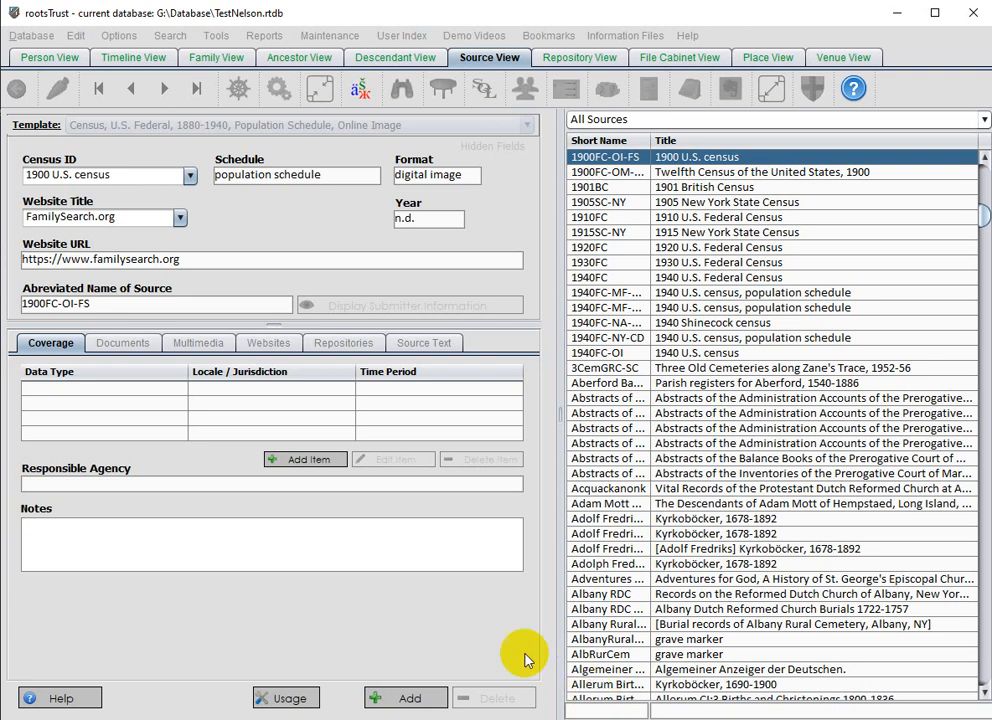
Open the person's June 1, 1900 census event in Brooklyn, NY from the Person View and display its references
click(62, 58)
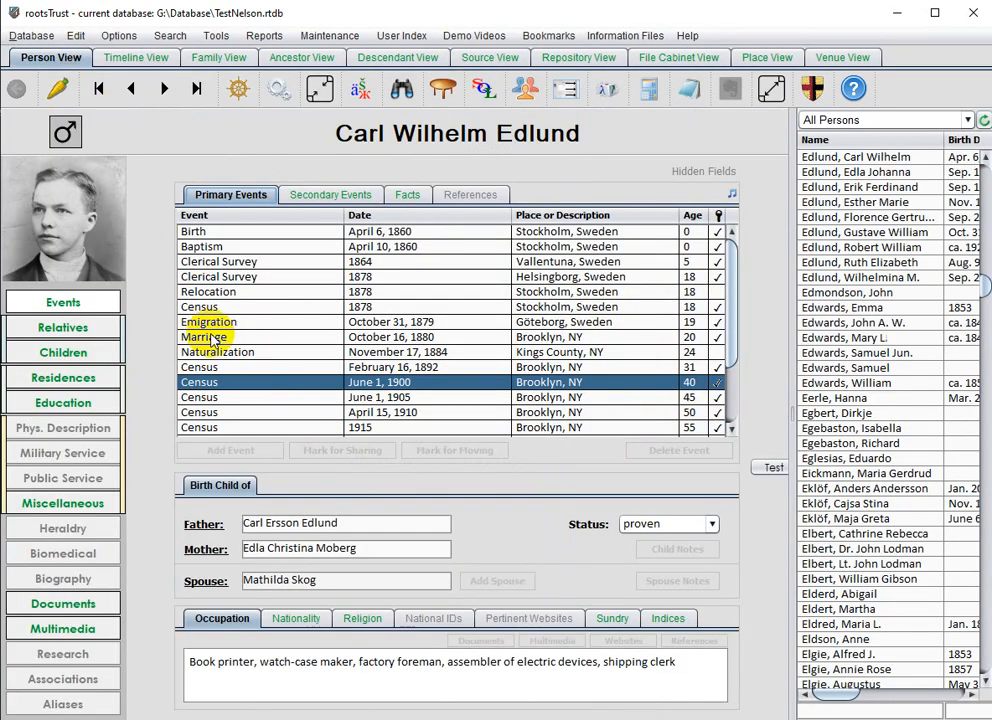
double_click(385, 382)
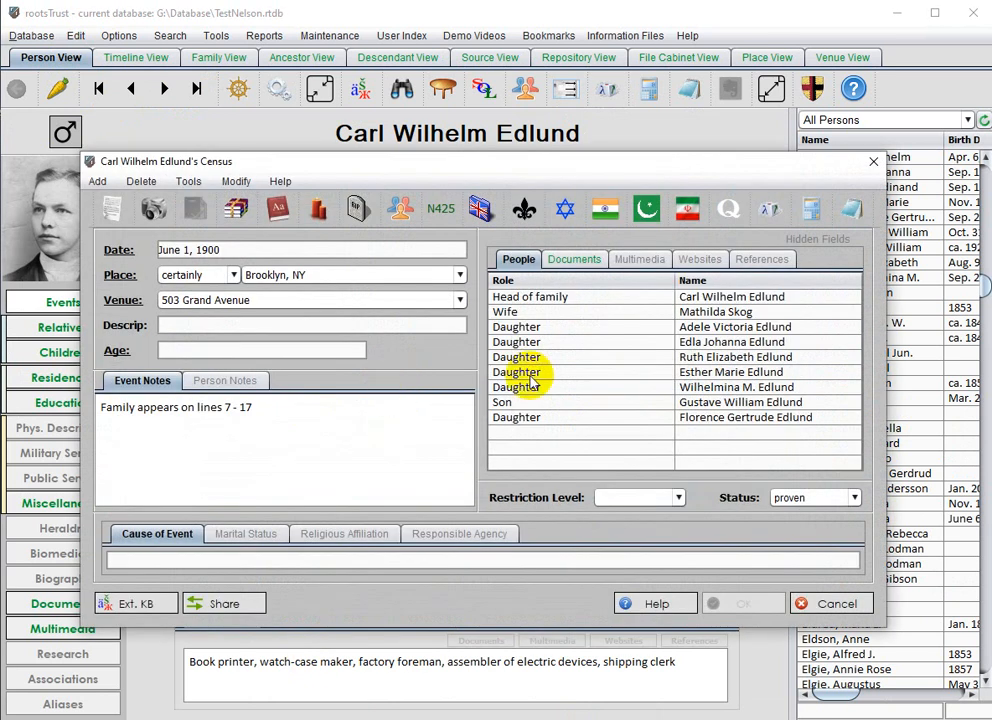
click(771, 265)
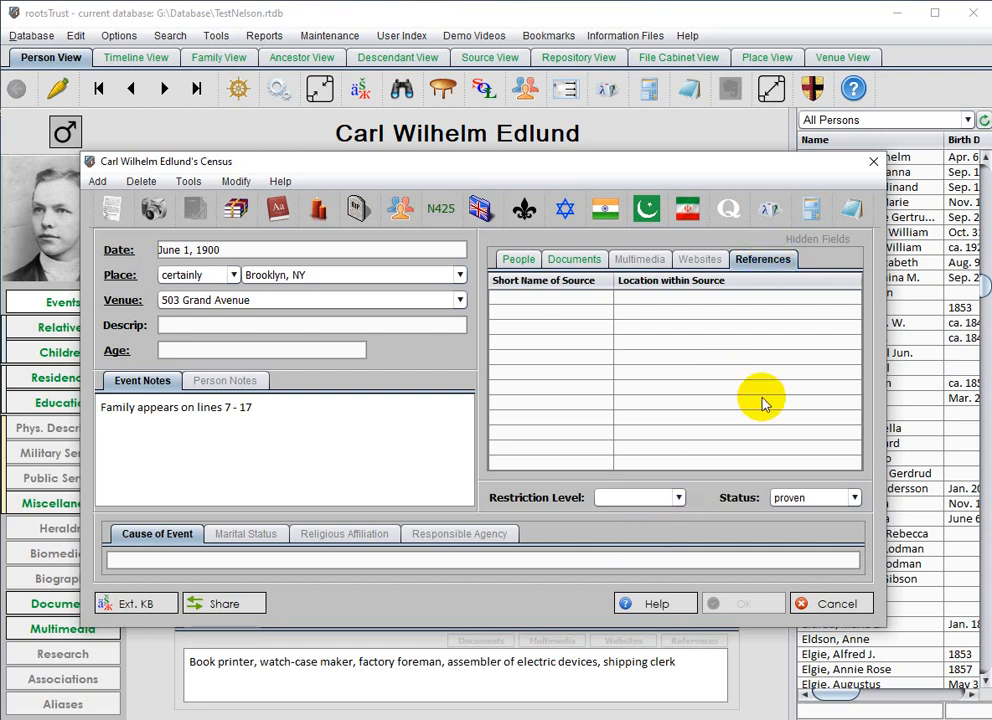
Add a reference to the existing source 1900FC-OI-FS to the census event
click(680, 330)
right_click(681, 330)
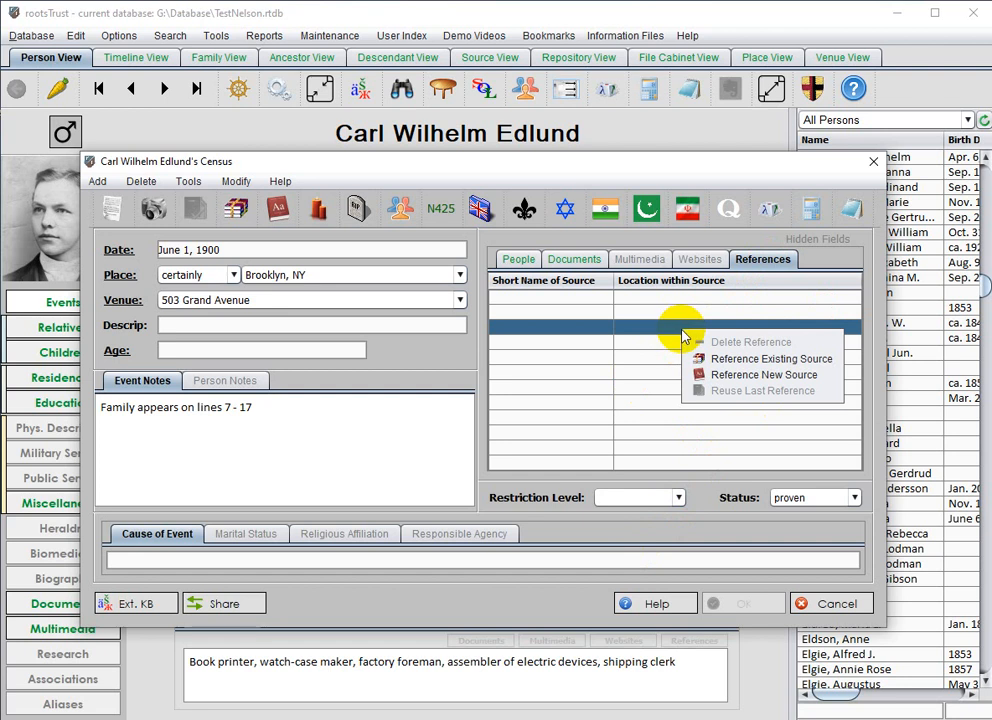
click(753, 362)
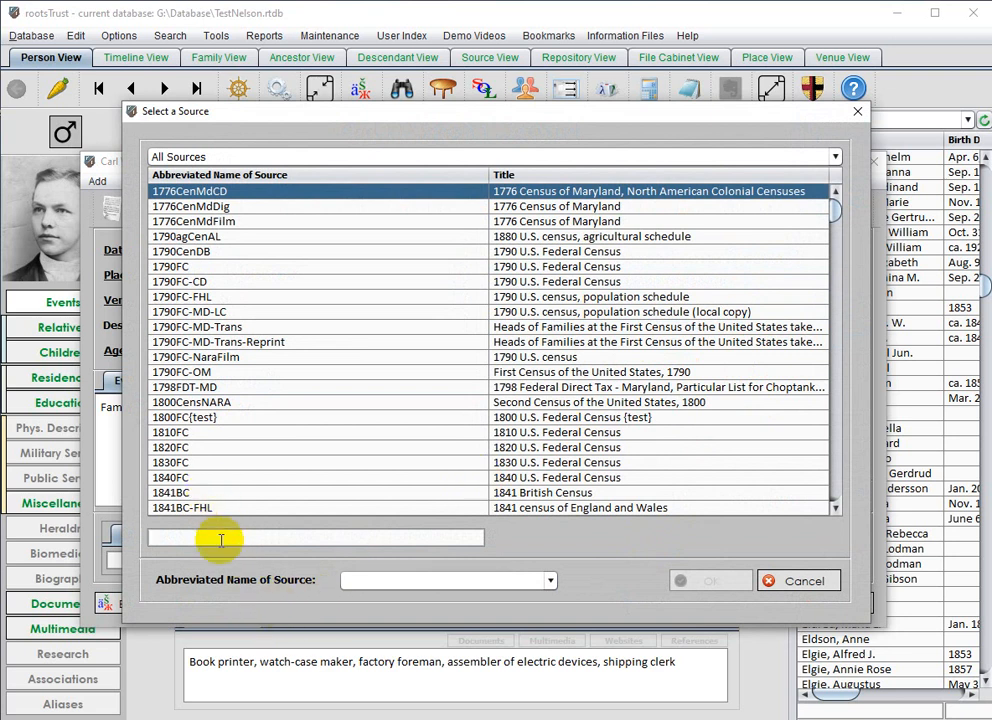
text(1900)
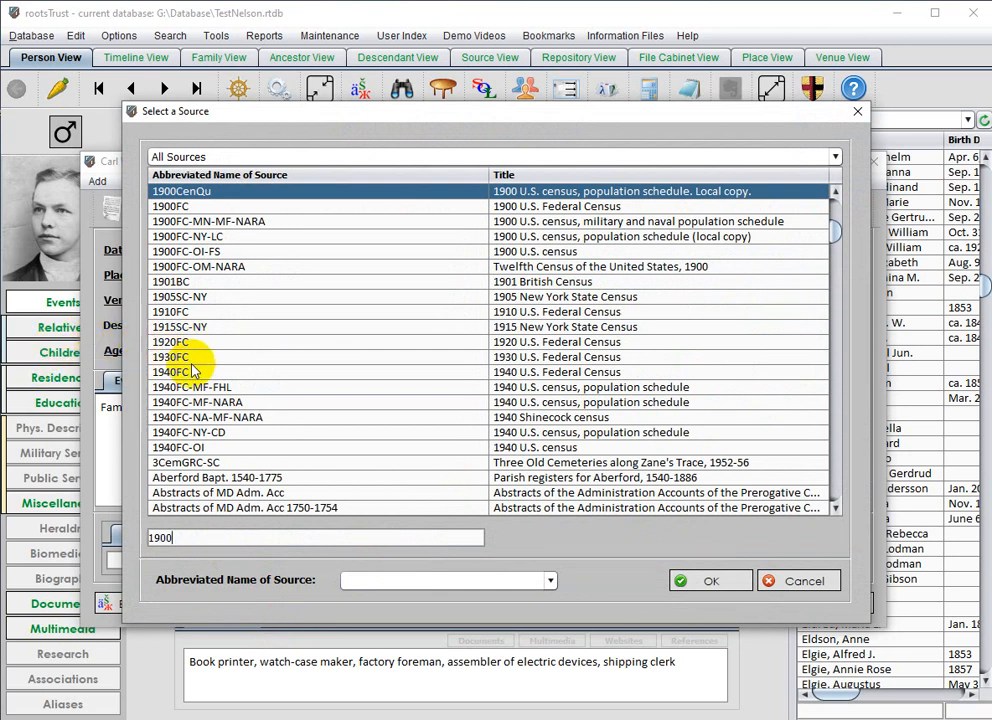
click(212, 254)
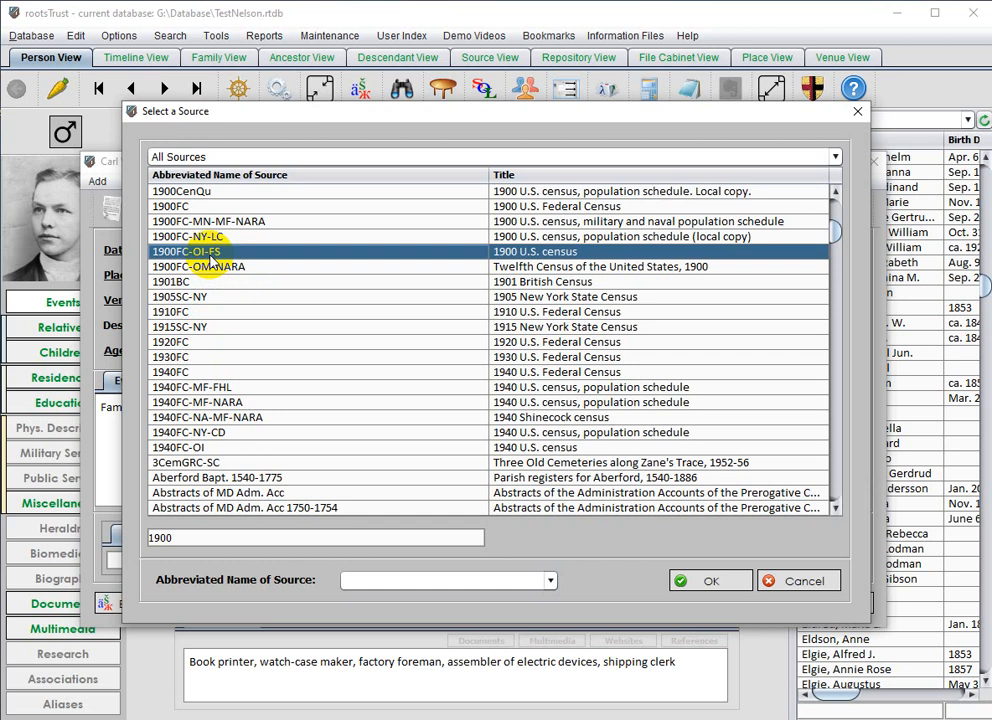
double_click(205, 252)
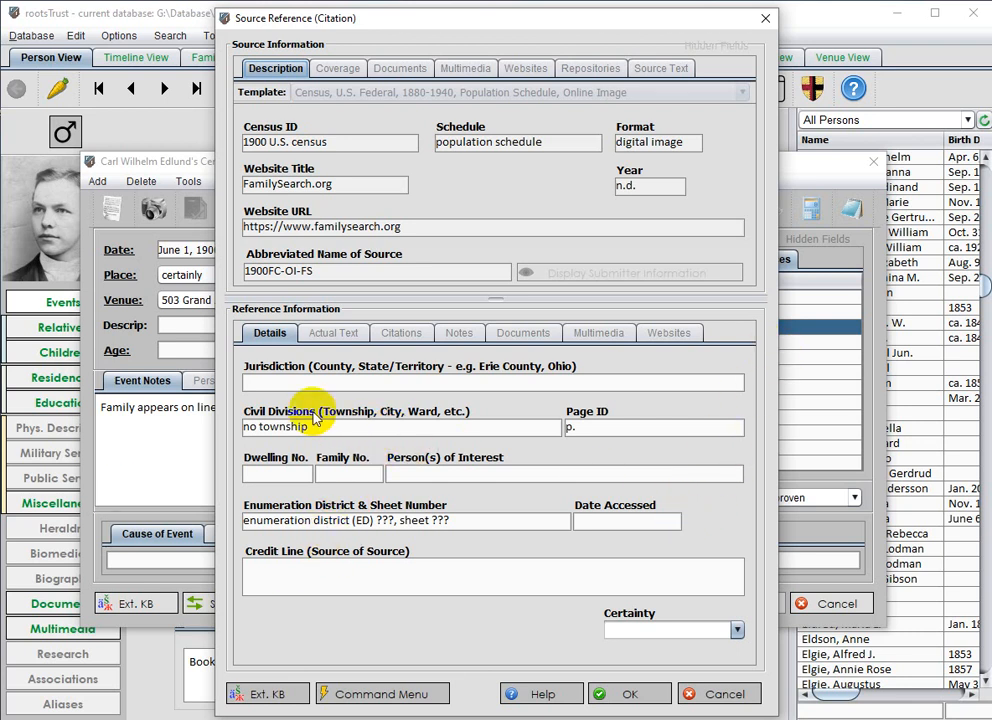
Set the citation's jurisdiction to Kings County, New York and its civil divisions to Borough of Brooklyn, City of New York
click(303, 382)
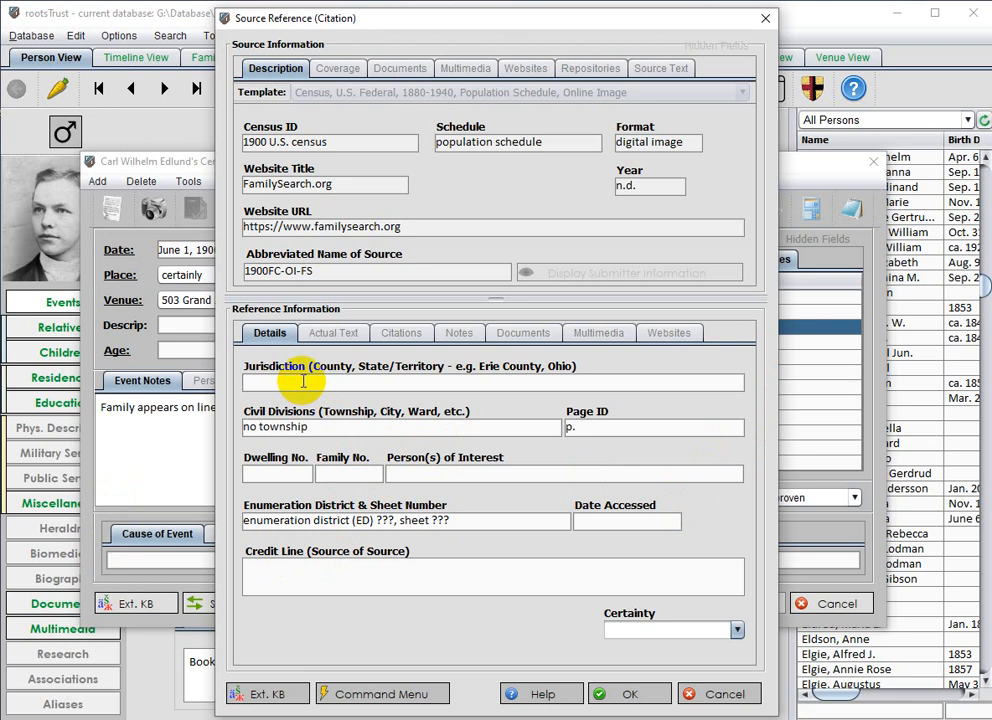
text(Kings County, New)
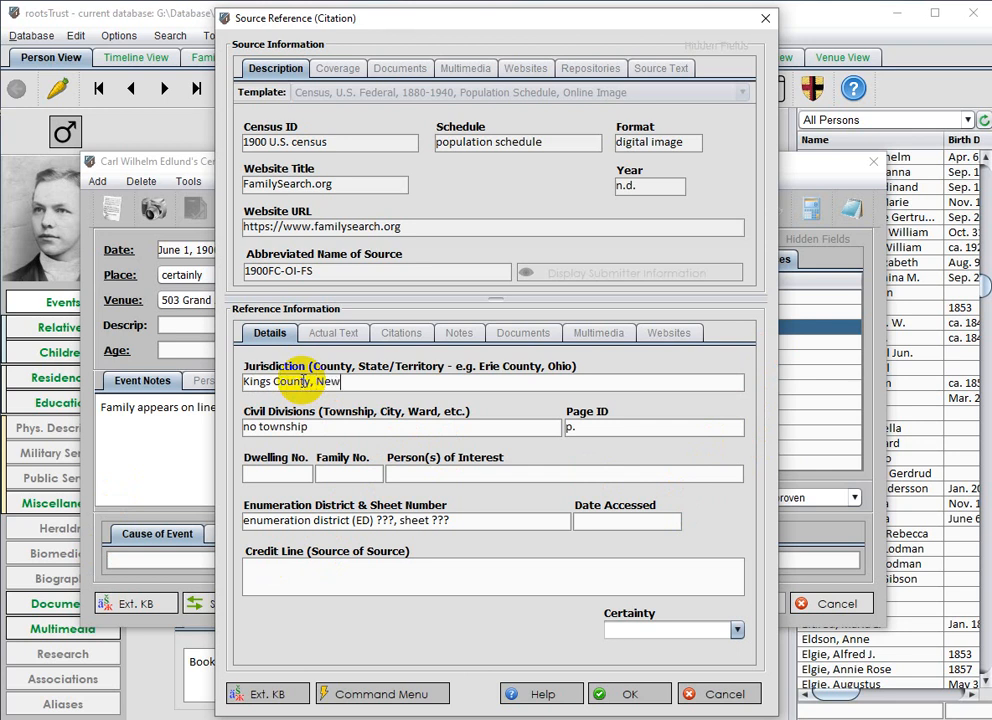
text( York)
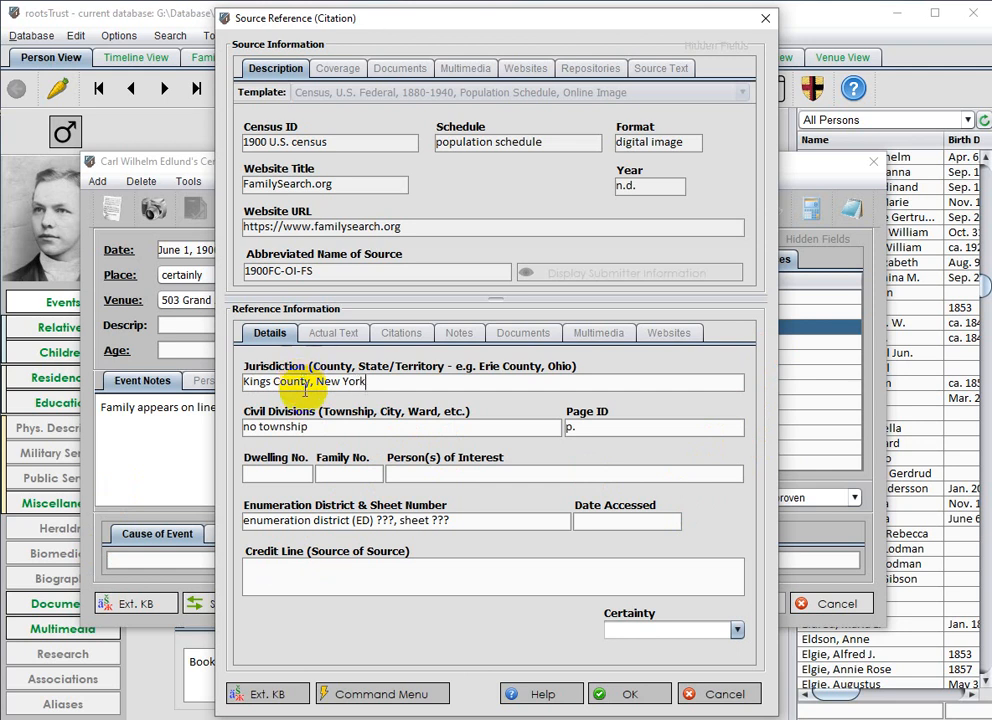
drag(313, 428, 242, 428)
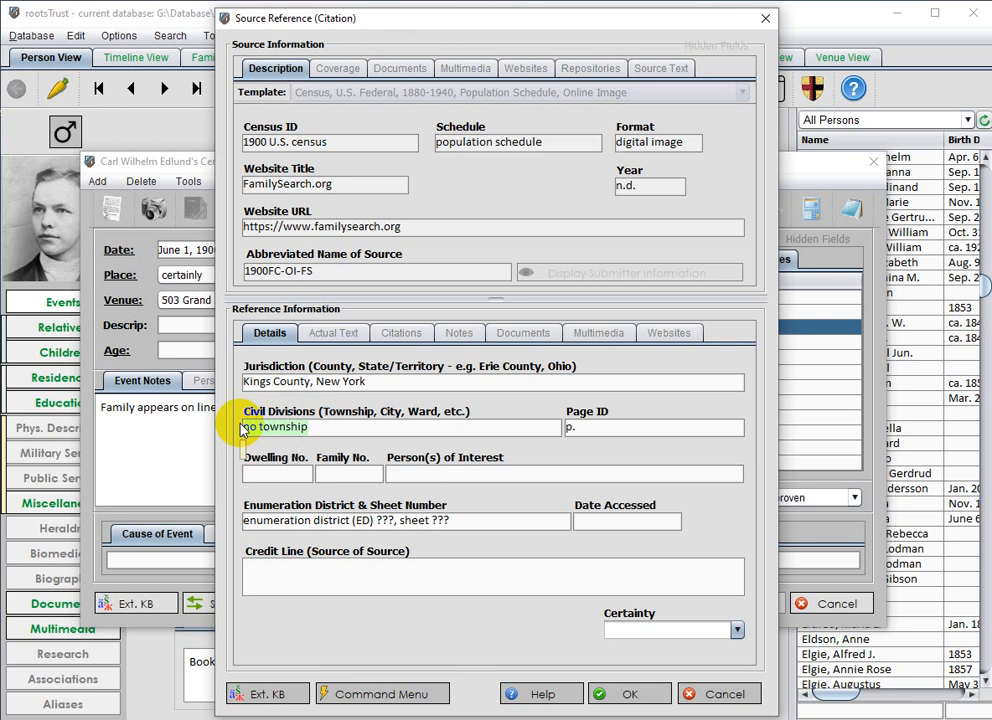
text(Bori)
key(BackSpace)
text(ough)
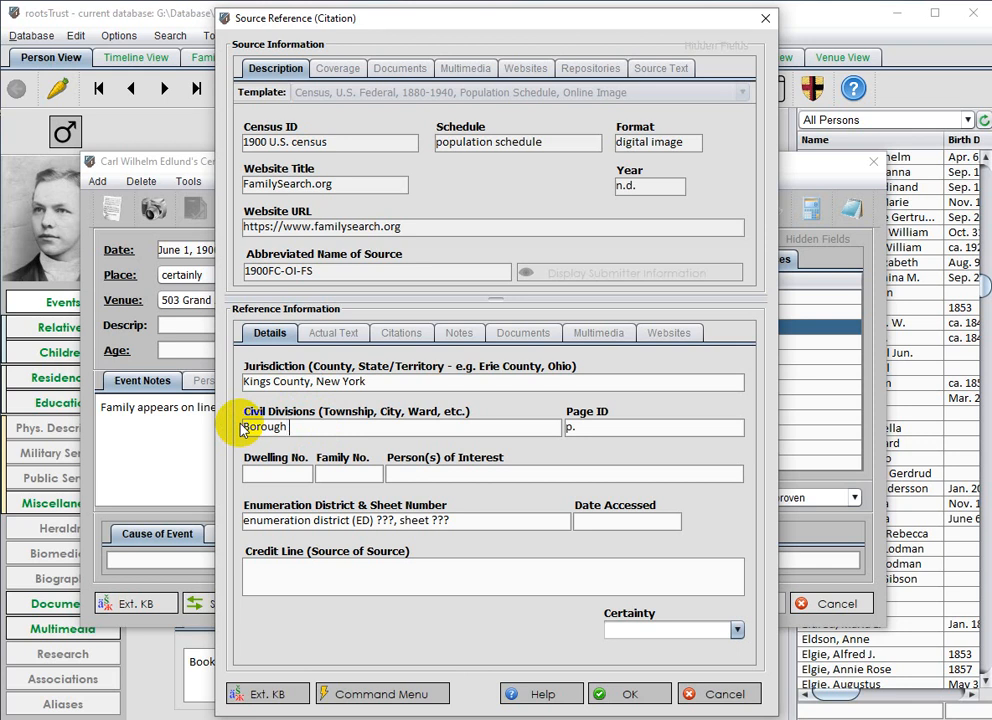
text( of Brooklyn, City o)
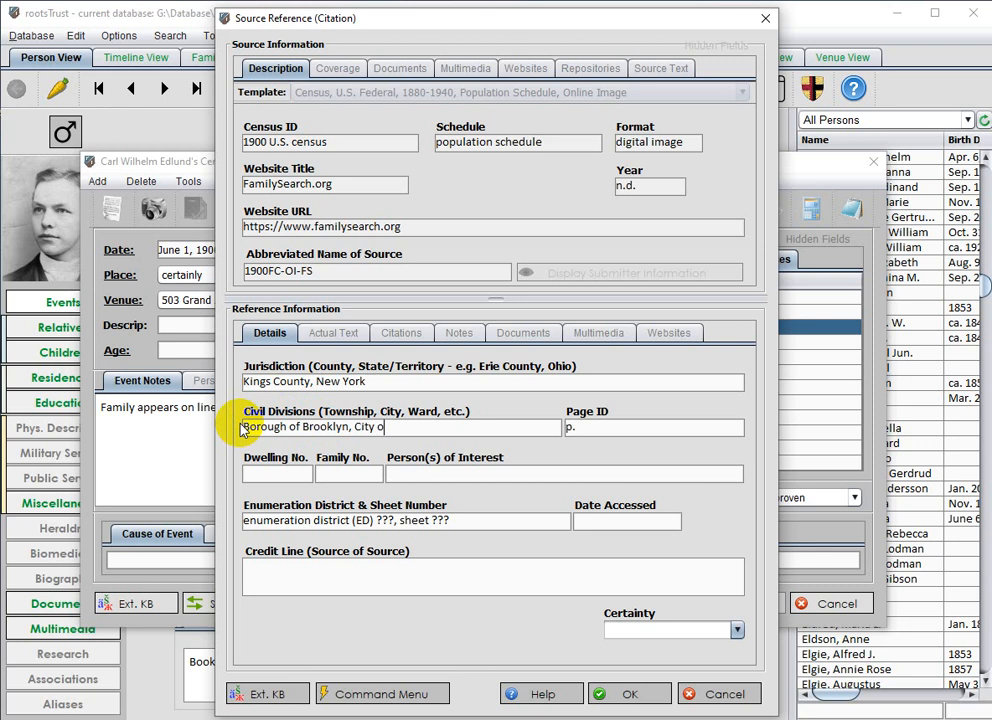
text(f New York)
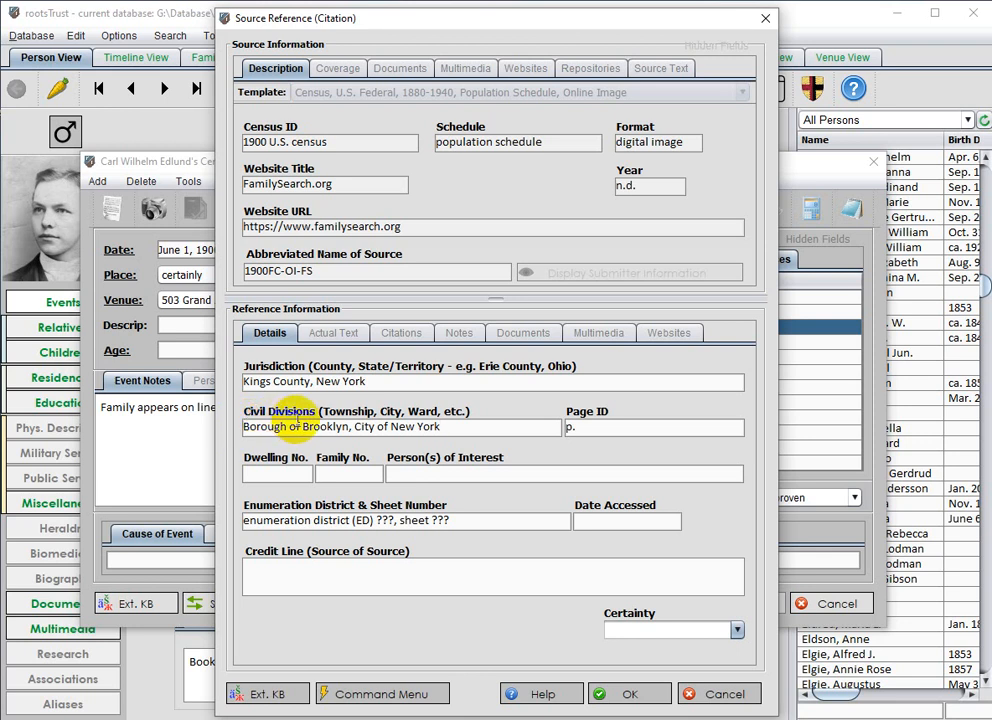
Complete the citation's page ID as p. 44 (stamped)
click(627, 429)
text(p. )
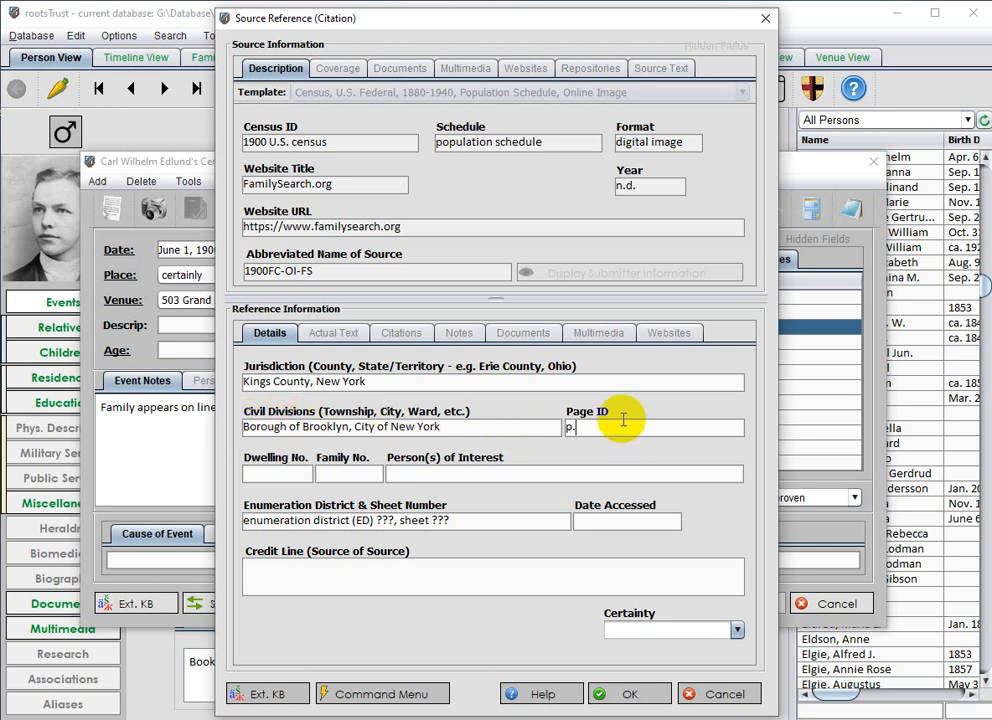
text(44 (stamped))
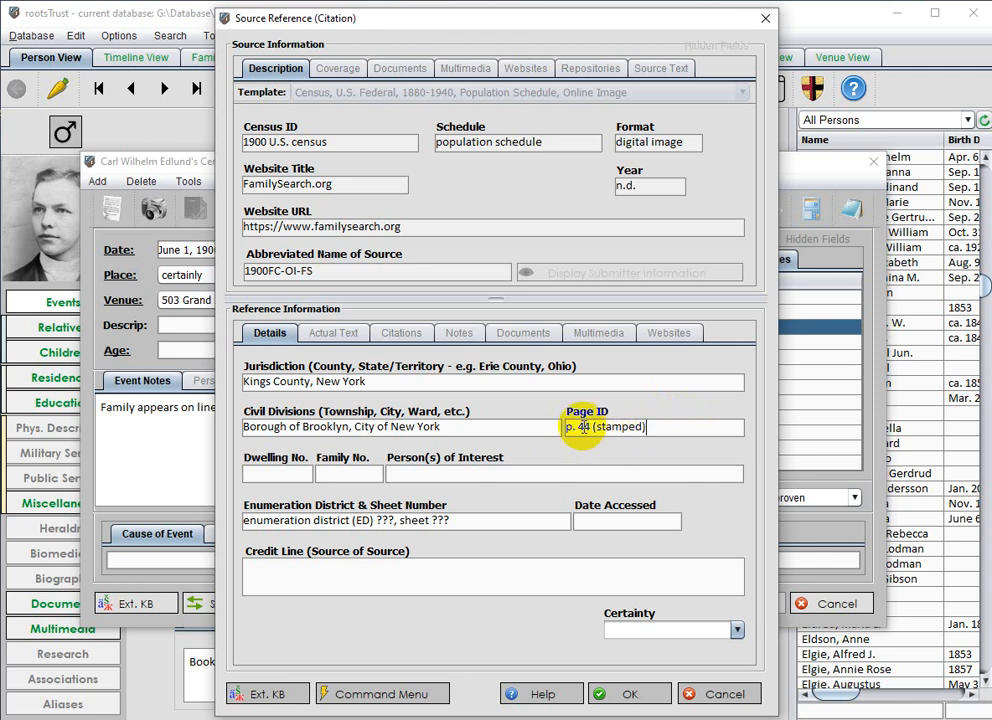
Enter dwelling number 503 and family number 4 in the citation details
click(261, 480)
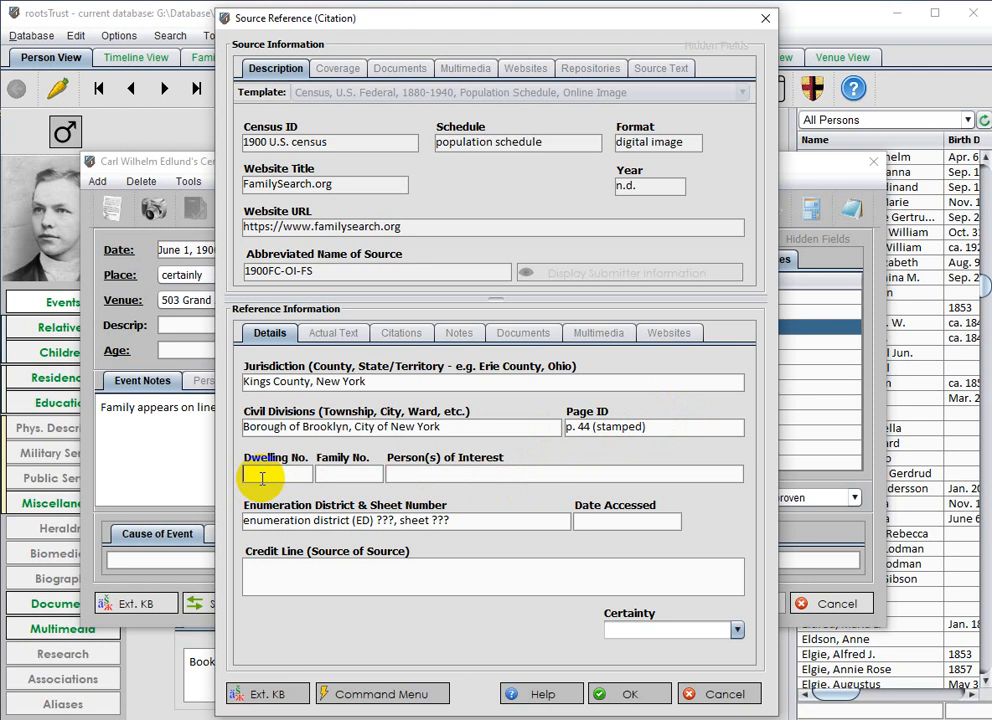
text(503)
click(325, 475)
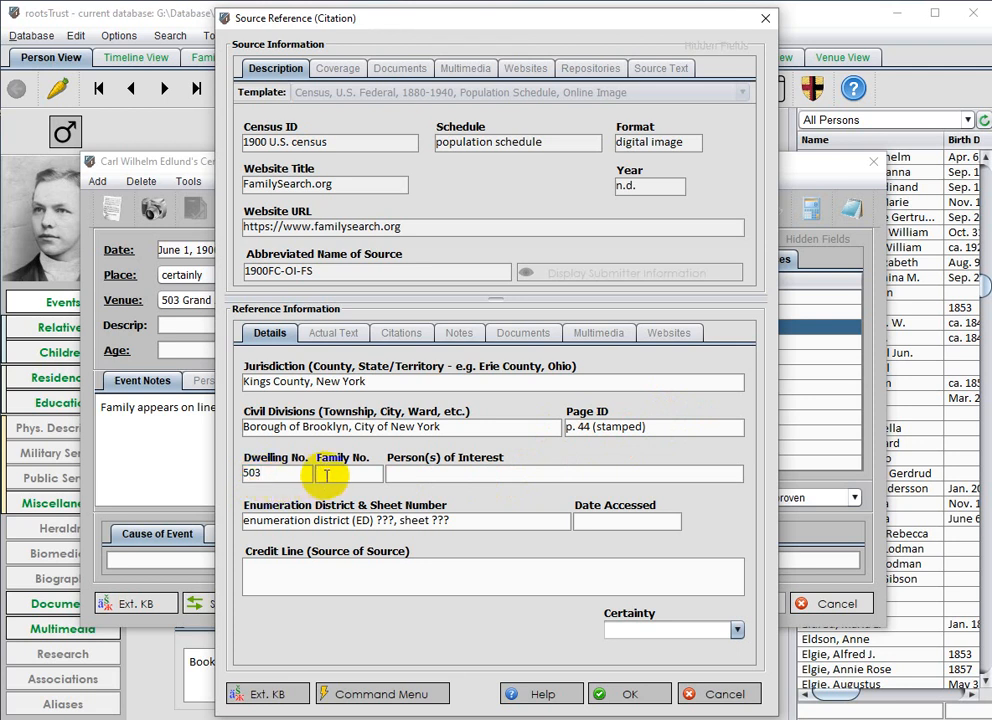
text(4)
Enter the head of household's name followed by the word family as the citation's persons of interest
click(458, 474)
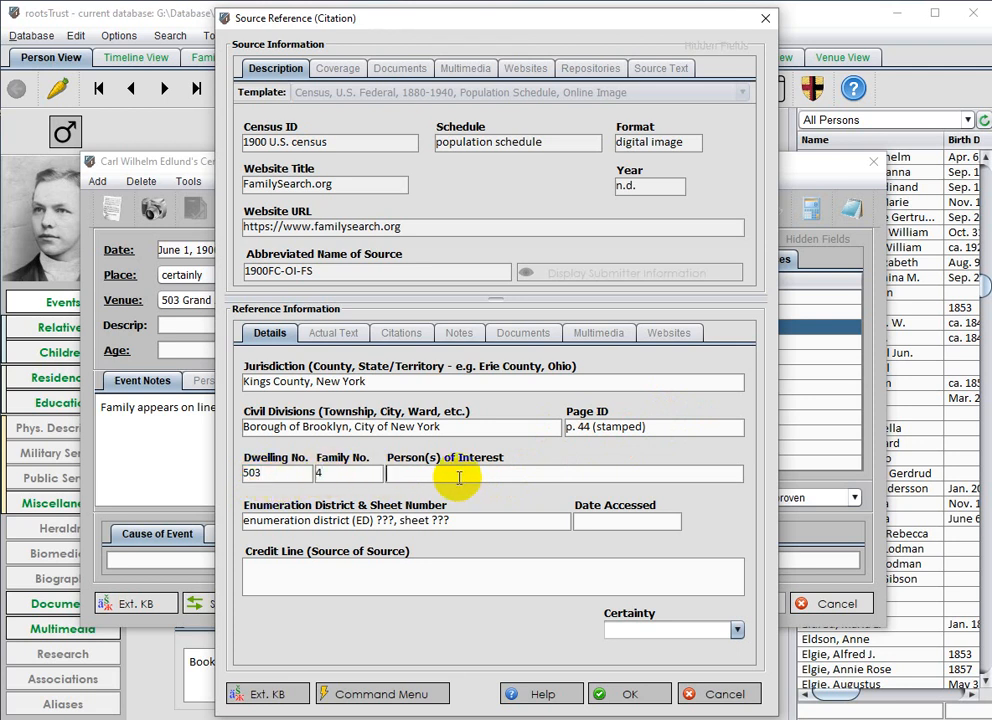
text(Carl W. Edlund famil)
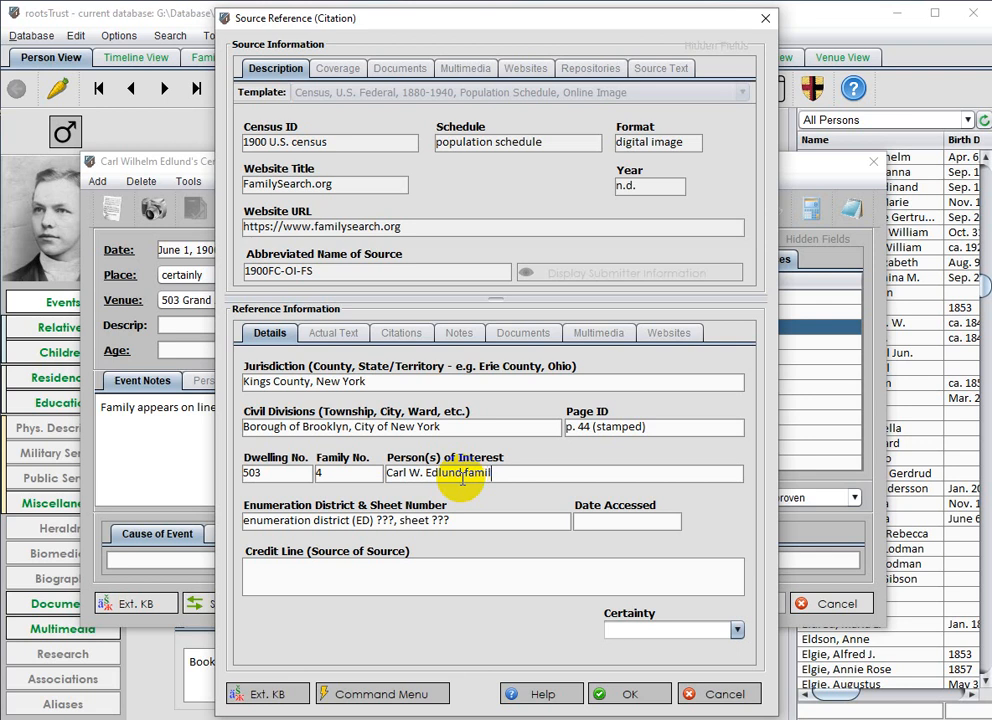
text(y)
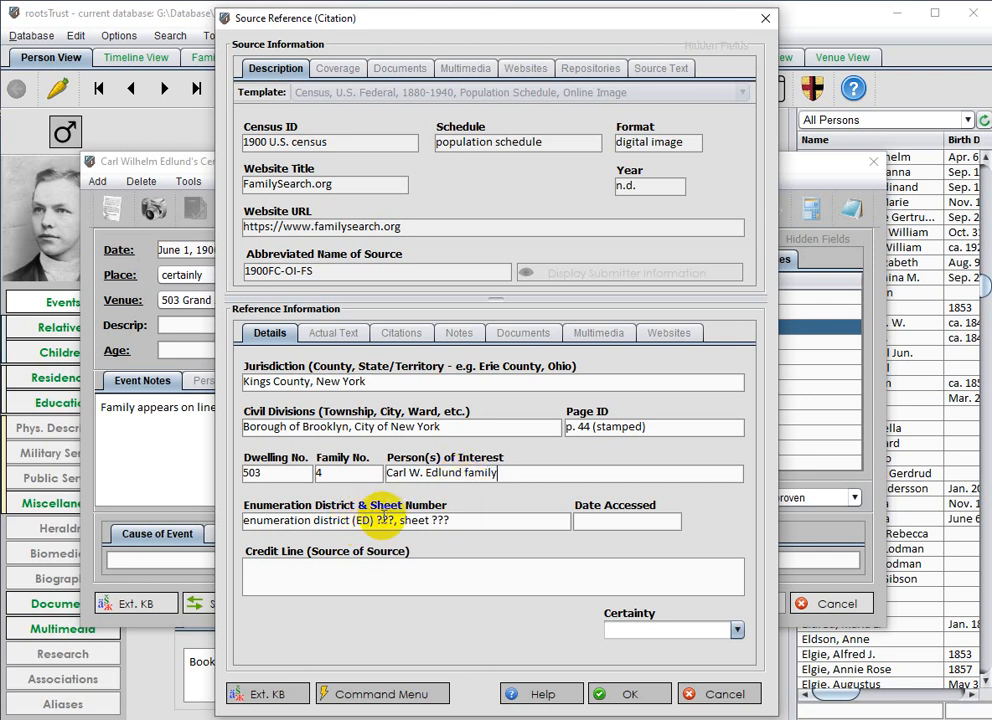
Replace the placeholders in the enumeration details so they read enumeration district (ED) 128, sheet 1A
click(394, 516)
double_click(394, 517)
text(12)
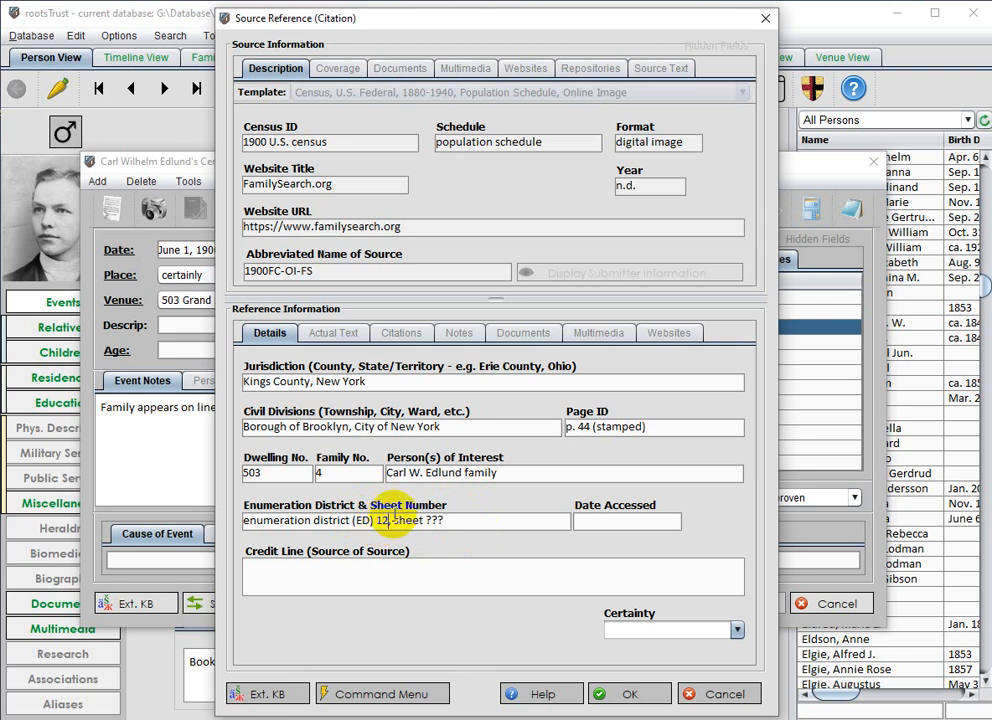
text(8)
click(436, 519)
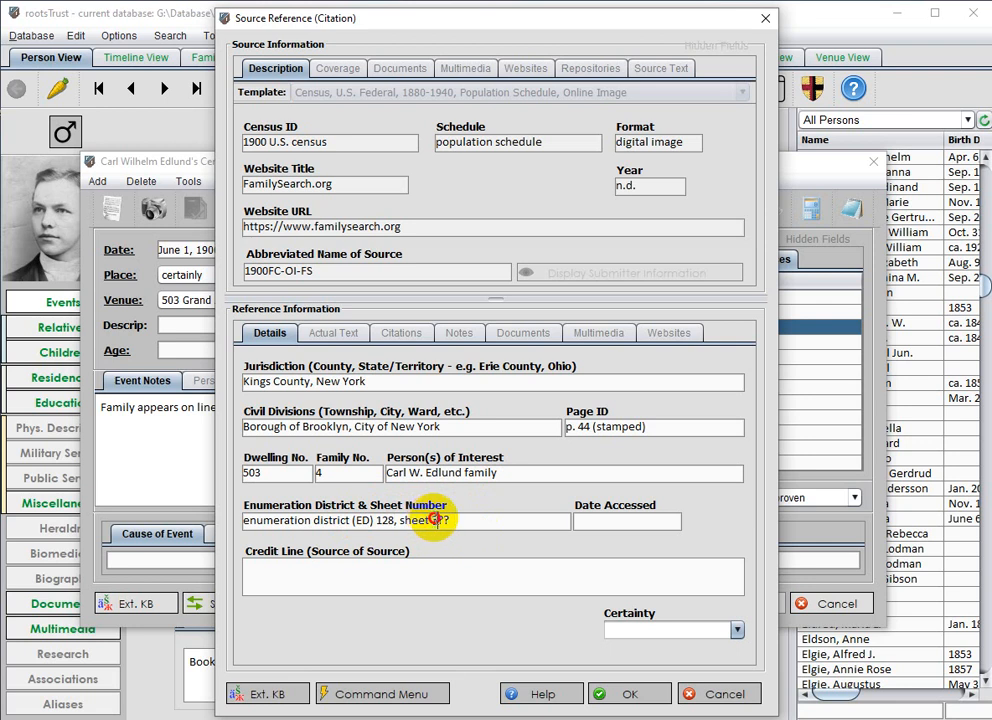
double_click(438, 519)
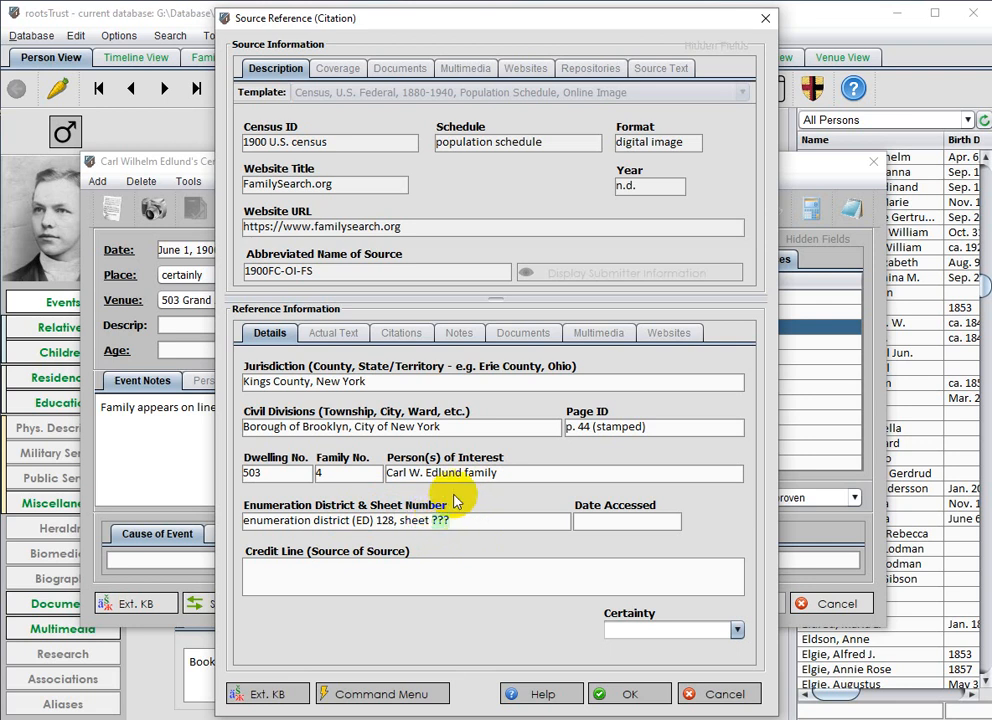
text(1A)
Set the citation's date accessed to 28 April 2020
click(577, 521)
text(28 Ap)
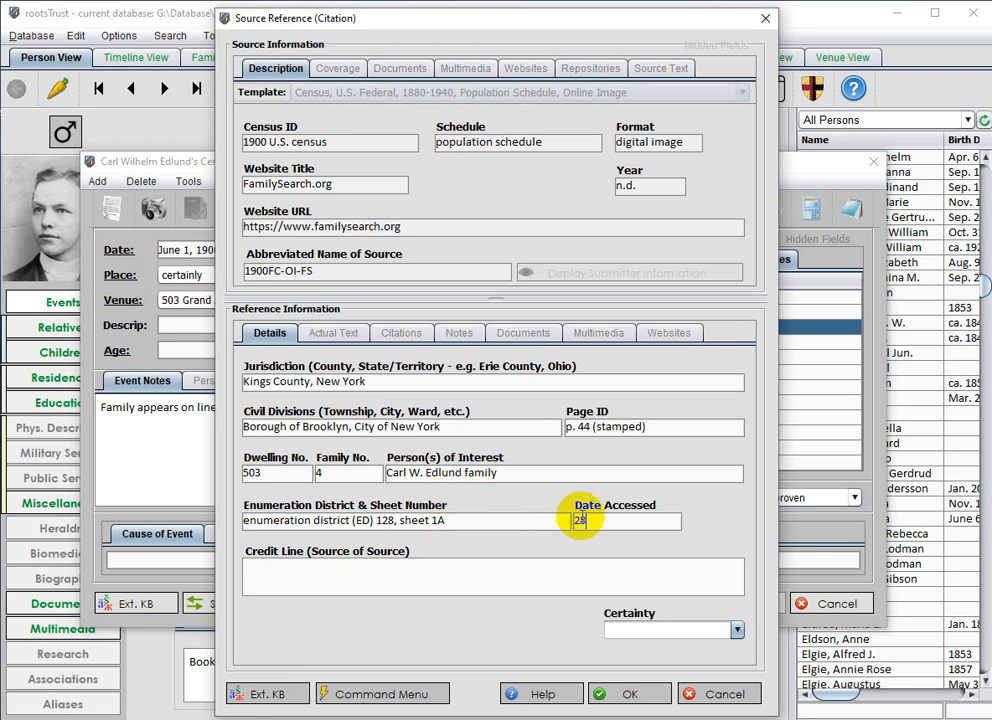
text(ril 2020)
In the browser's FamilySearch record, copy the citation wording from "NARA microfilm publication T623" through "FHL microfilm 1,241,048"
click(479, 572)
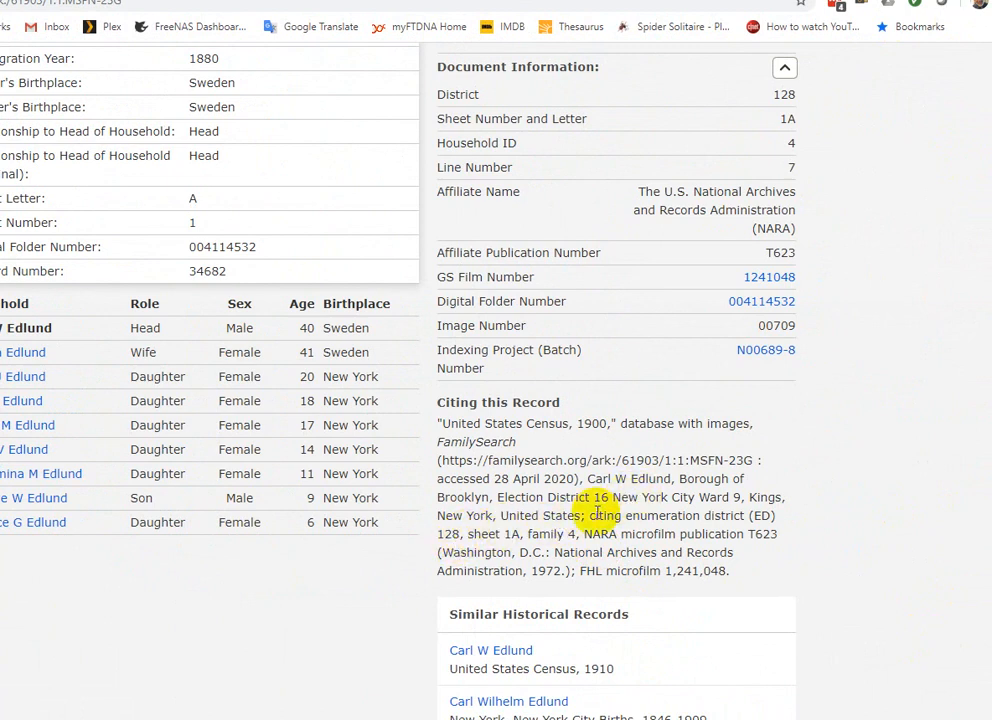
drag(590, 515, 735, 579)
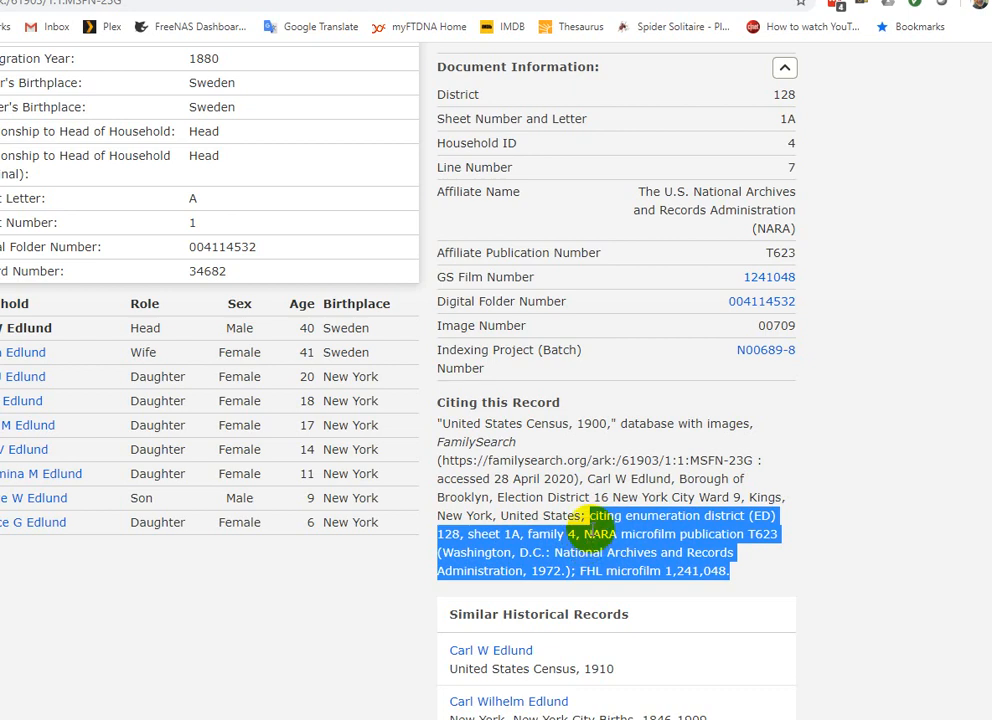
click(574, 534)
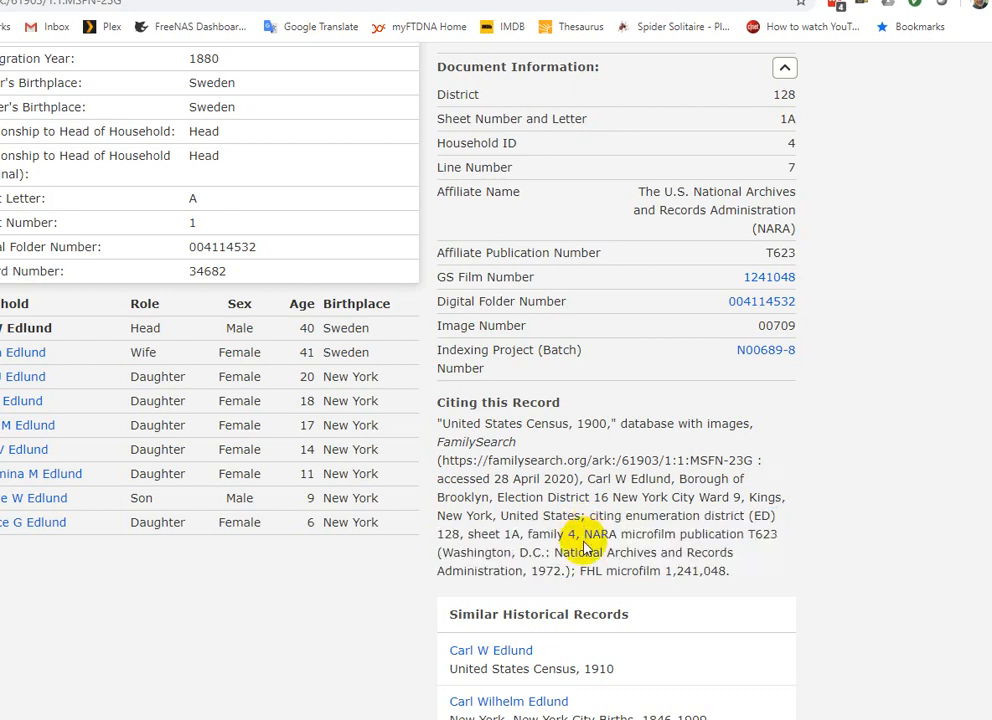
drag(584, 534, 729, 569)
key(ctrl+c)
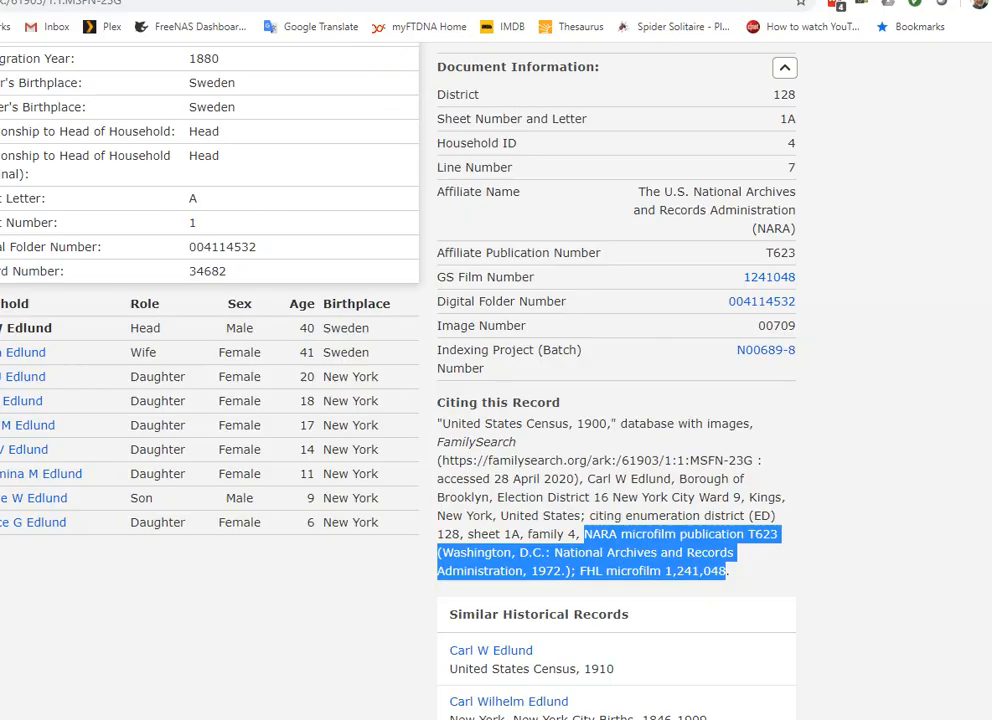
Back in rootsTrust, paste the copied NARA microfilm wording as the credit line and set the certainty to 2-Secondary evidence
key(alt+Tab)
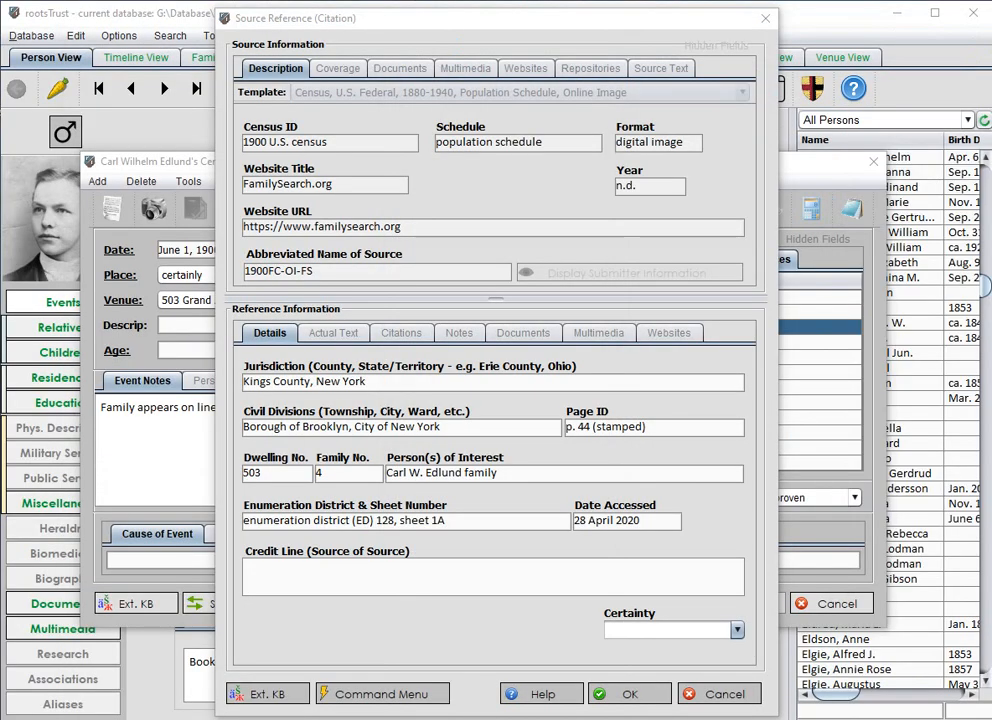
click(289, 571)
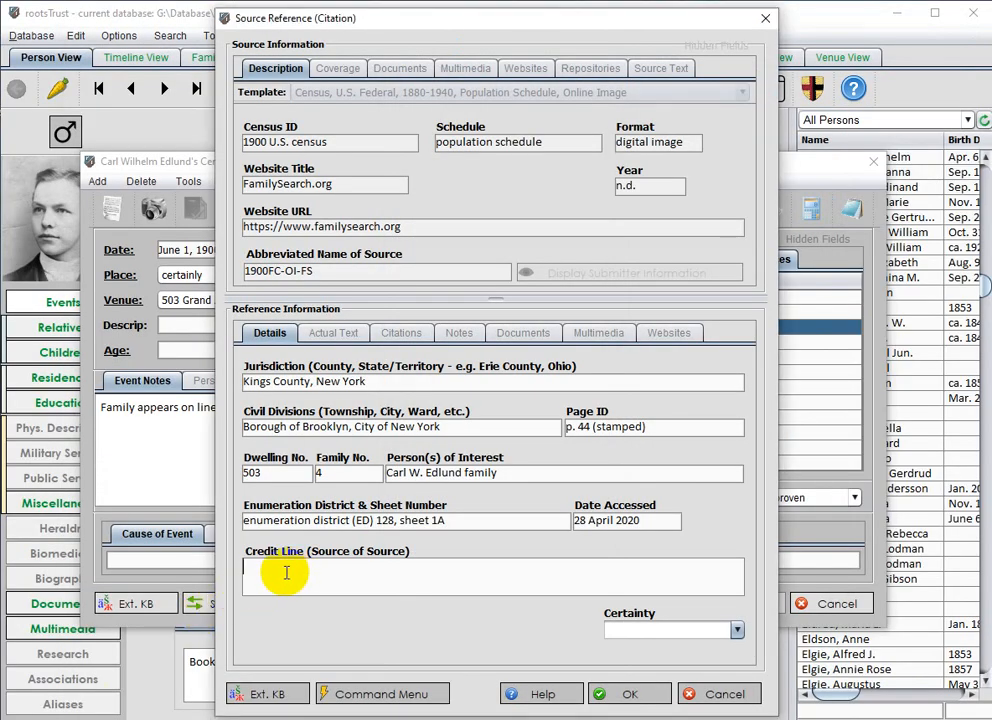
key(ctrl+v)
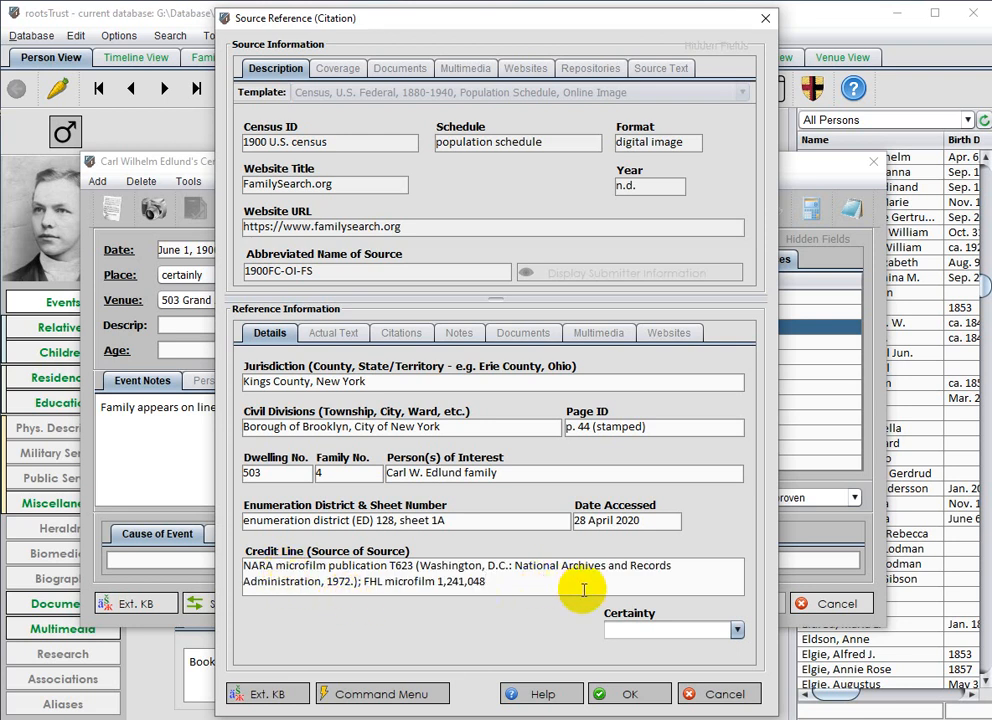
click(736, 630)
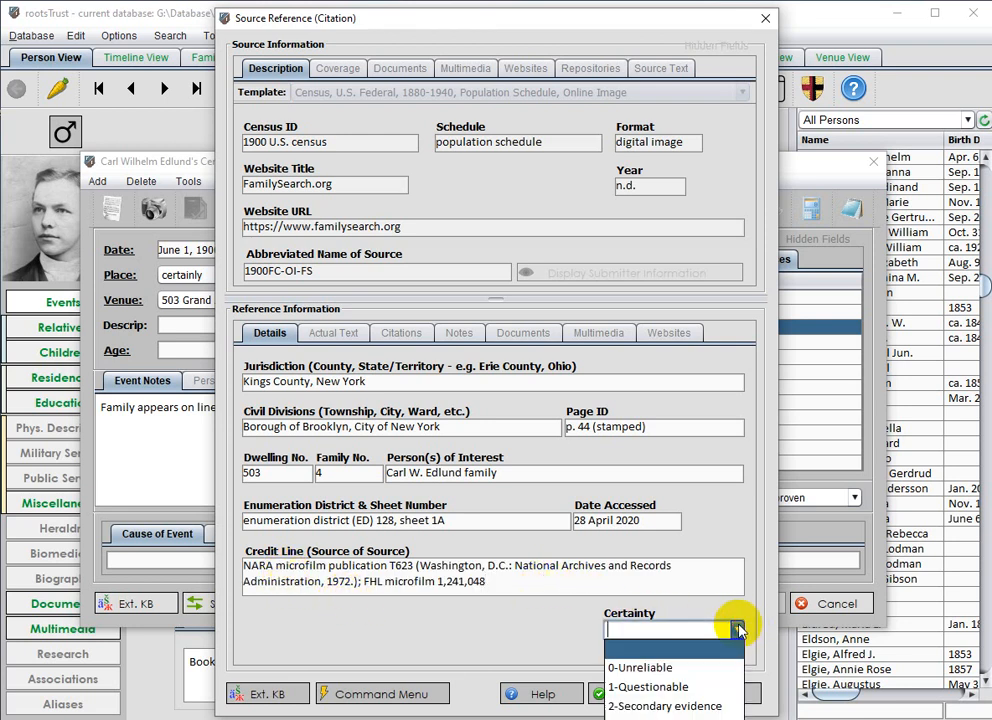
click(706, 705)
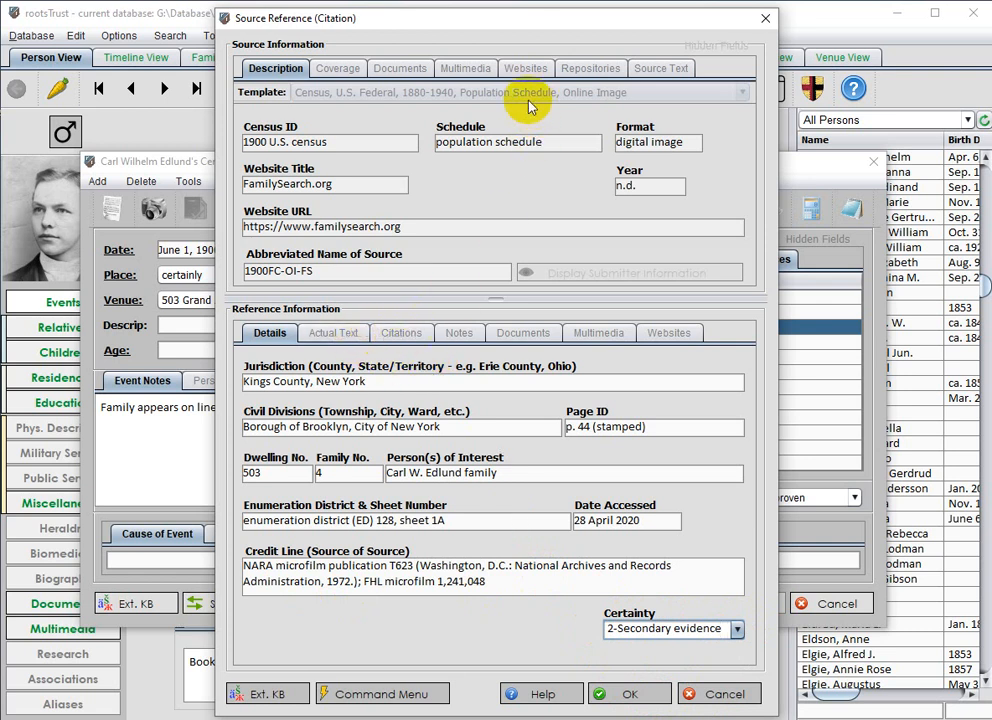
Generate the first and subsequent citations for the 1900FC-OI-FS reference
drag(497, 20, 503, 0)
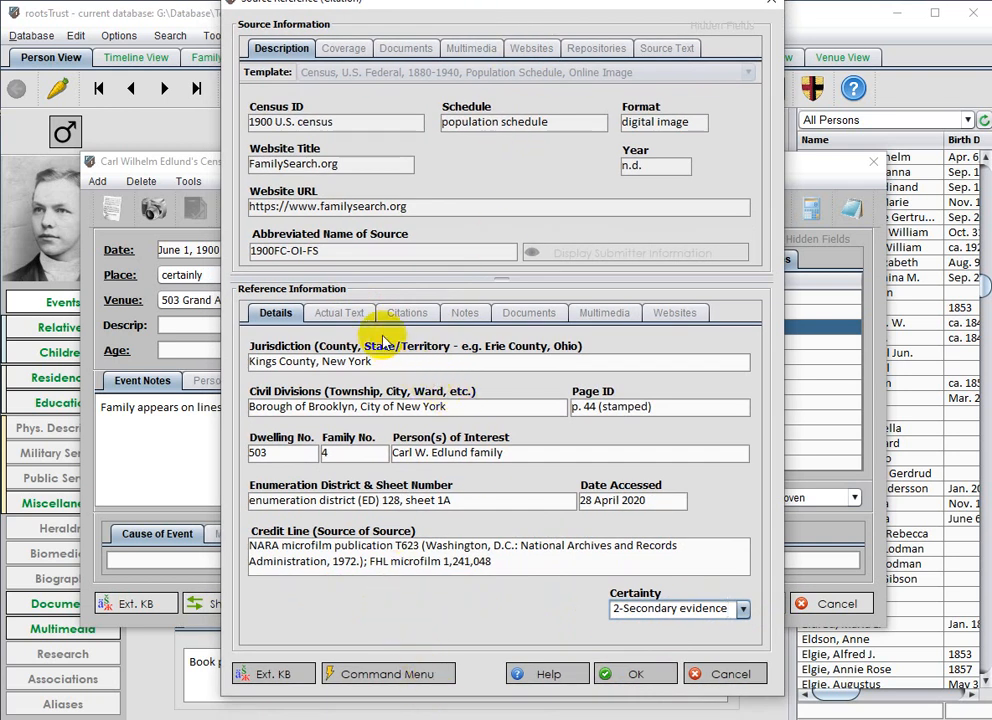
click(407, 314)
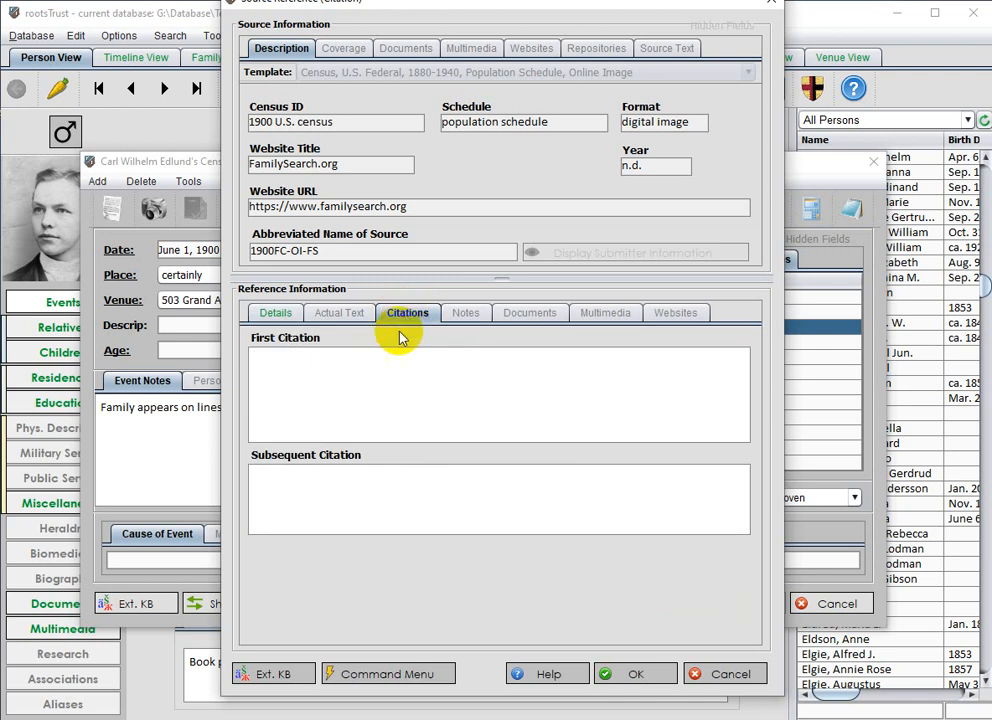
click(432, 682)
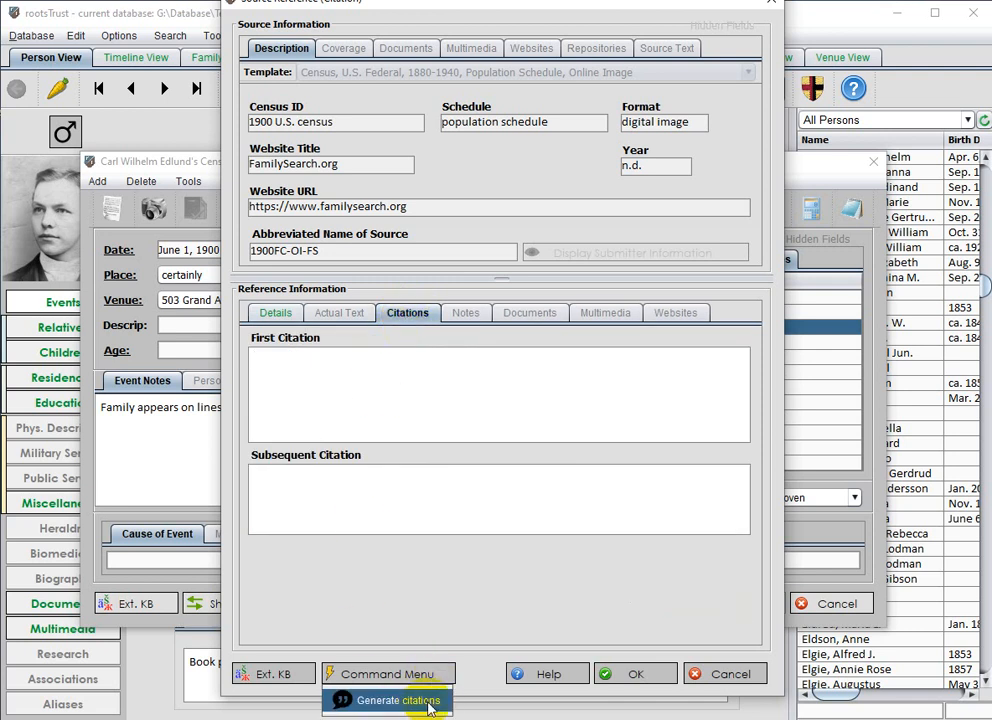
click(432, 702)
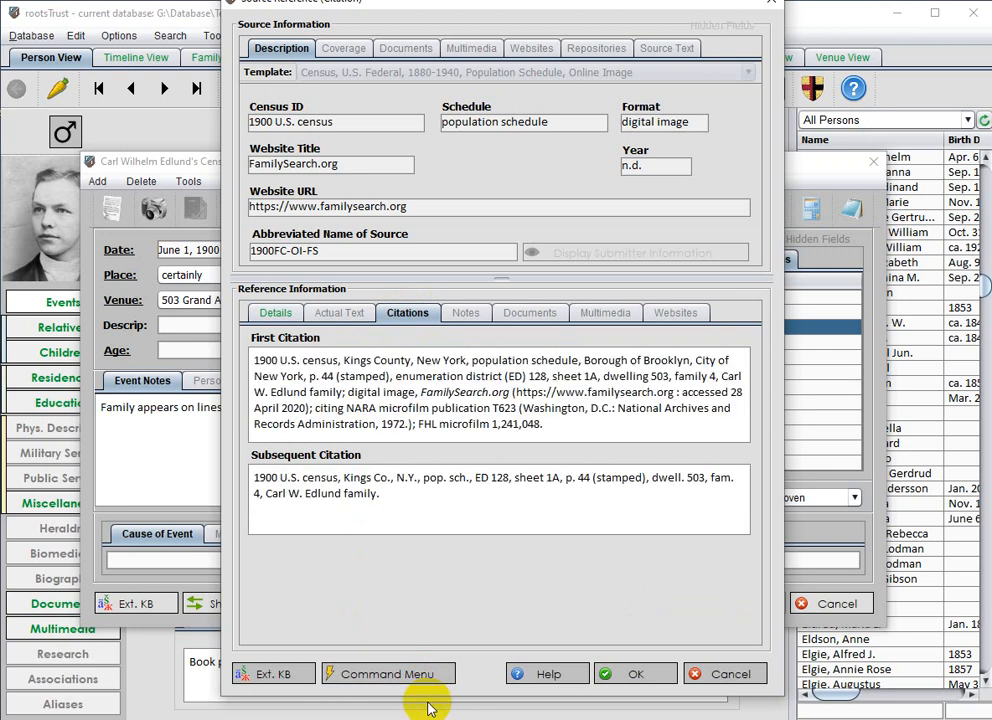